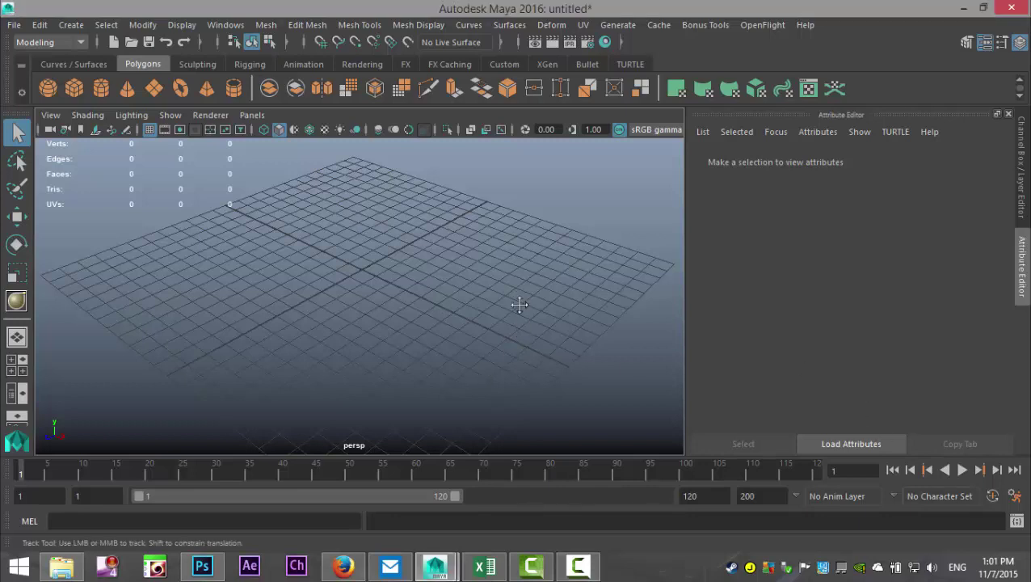
# Step: Create a polygon pipe, scale it up to about 5.2 and flatten its height
pyautogui.keyDown('alt'); pyautogui.moveTo(518, 301); pyautogui.dragTo(536, 357); pyautogui.keyUp('alt')
pyautogui.keyDown('alt'); pyautogui.moveTo(537, 356); pyautogui.dragTo(541, 321, button='right'); pyautogui.keyUp('alt')
pyautogui.keyDown('alt'); pyautogui.moveTo(541, 320); pyautogui.dragTo(510, 338); pyautogui.keyUp('alt')
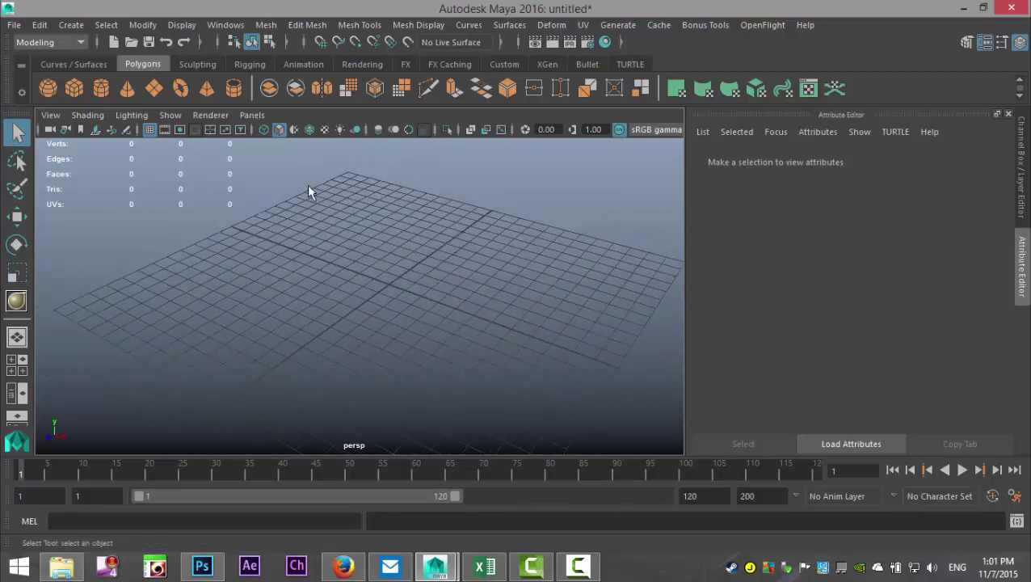
pyautogui.click(234, 89)
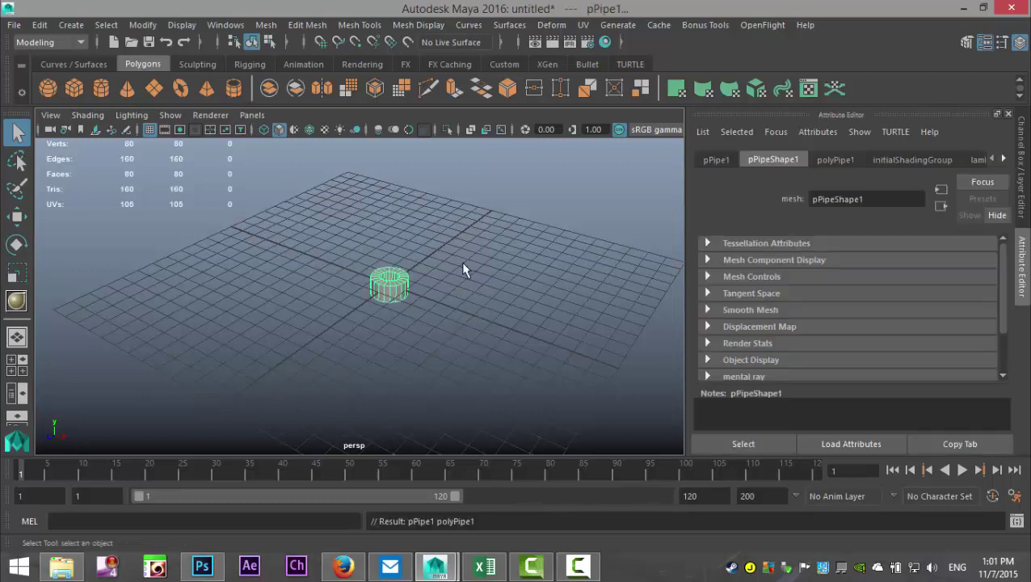
pyautogui.press('r')
pyautogui.moveTo(389, 287); pyautogui.dragTo(510, 315)
pyautogui.moveTo(391, 223); pyautogui.dragTo(404, 267)
pyautogui.scroll(2, 537, 307)
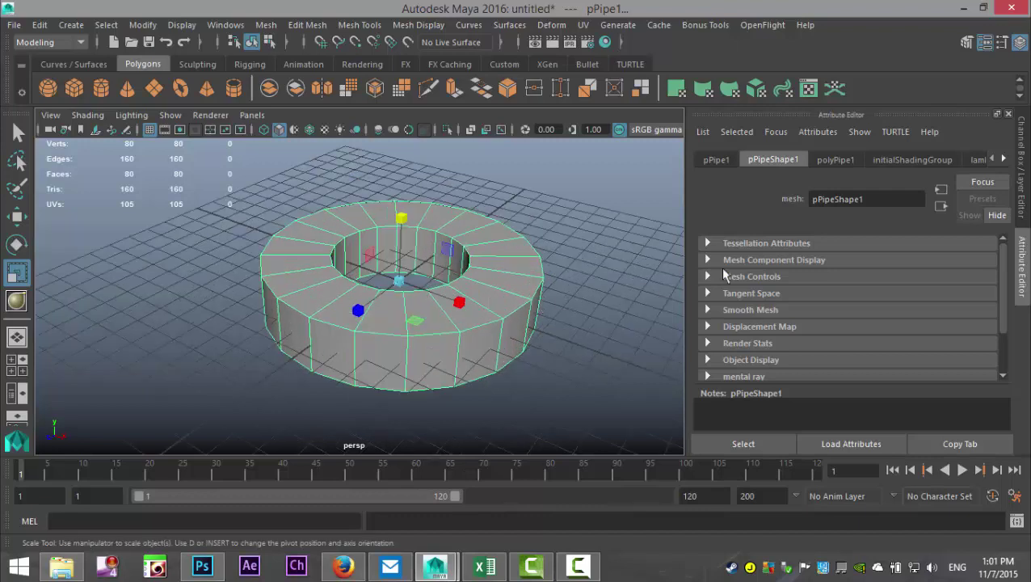
# Step: Set the polyPipe1 subdivisions to 3 in height and 5 on the caps
pyautogui.click(846, 161)
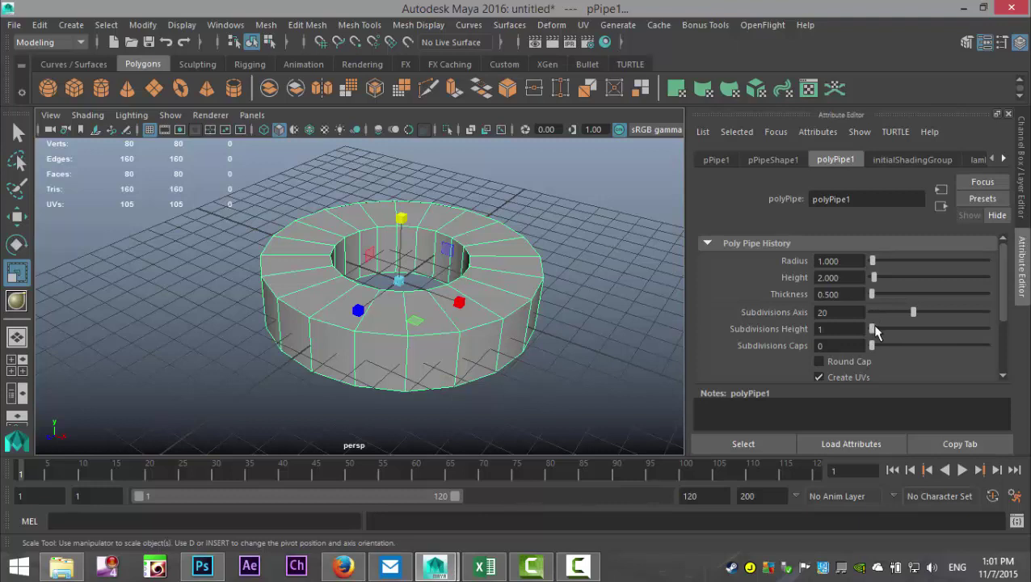
pyautogui.moveTo(877, 333); pyautogui.dragTo(878, 333)
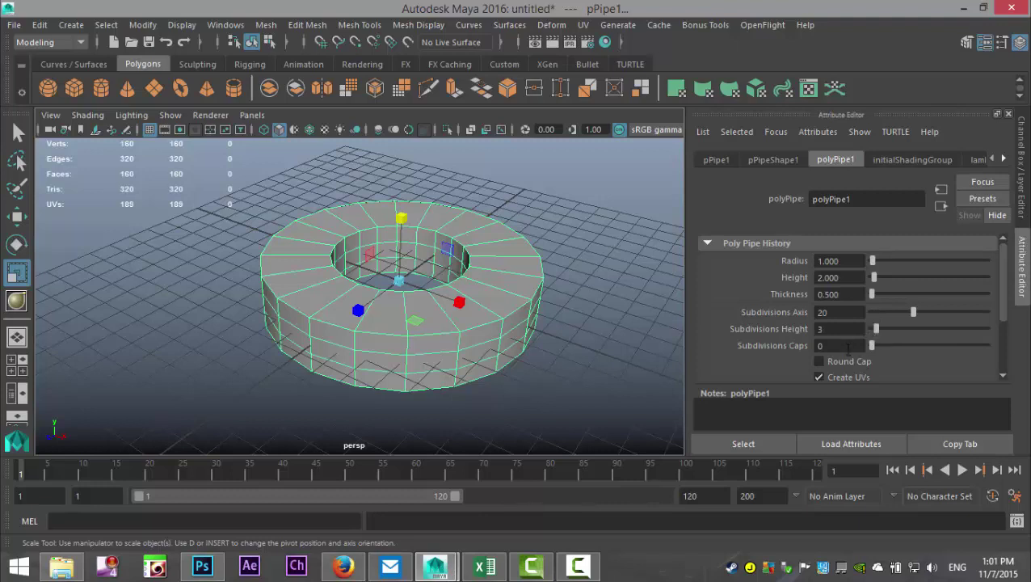
pyautogui.moveTo(872, 347); pyautogui.dragTo(876, 348)
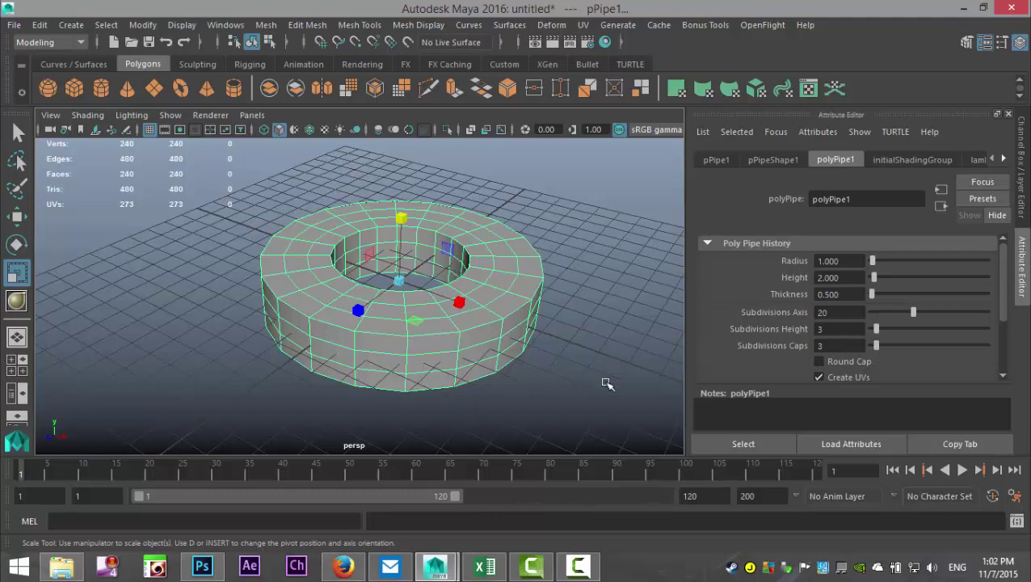
pyautogui.moveTo(875, 344); pyautogui.dragTo(879, 345)
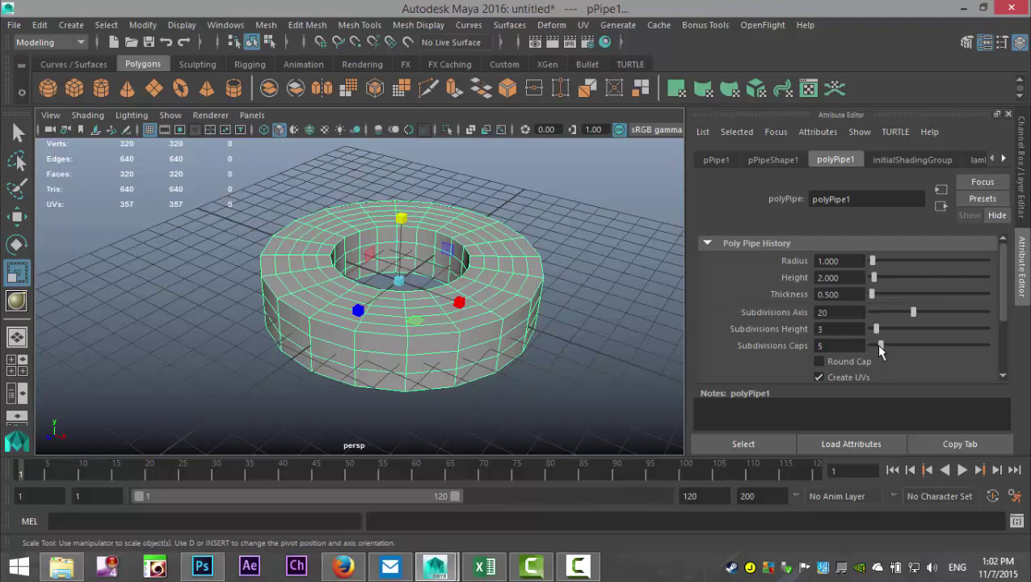
# Step: Select two top-face edge rings and move them up about 1.385 on Y
pyautogui.click(607, 383)
pyautogui.scroll(1, 608, 383)
pyautogui.scroll(1, 577, 385)
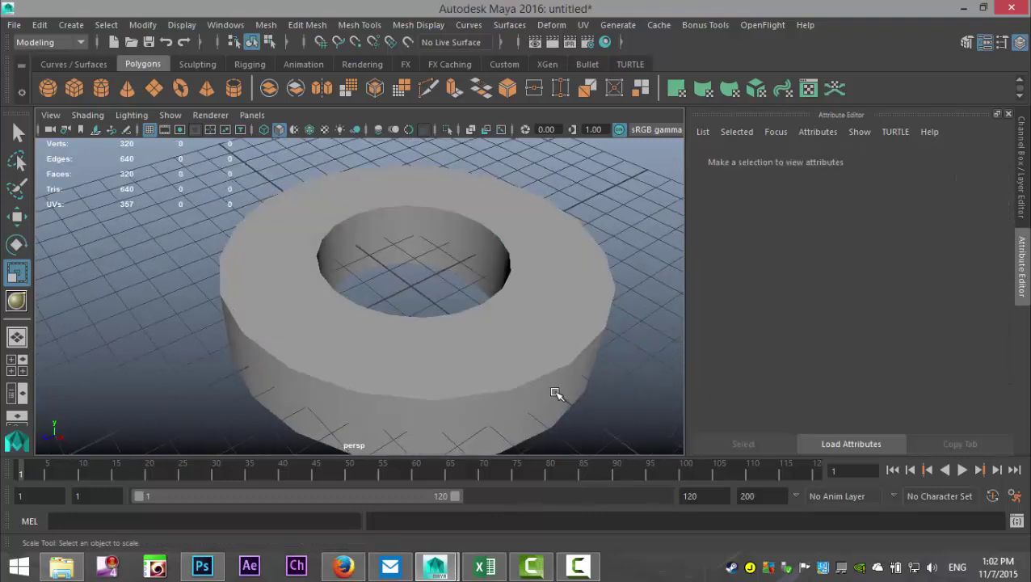
pyautogui.click(539, 352)
pyautogui.keyDown('alt'); pyautogui.moveTo(545, 352); pyautogui.dragTo(444, 336); pyautogui.keyUp('alt')
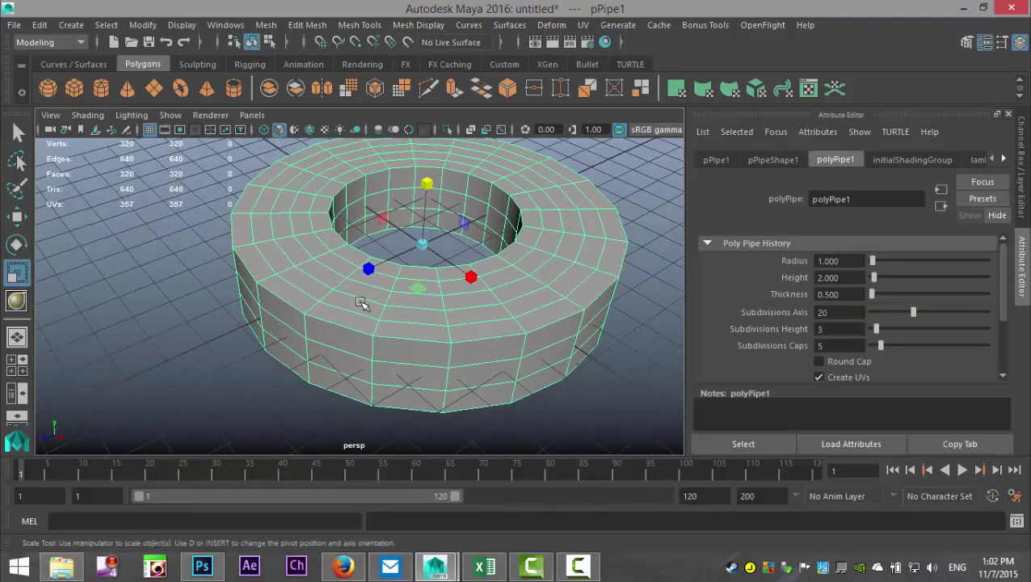
pyautogui.moveTo(361, 302); pyautogui.dragTo(358, 91, button='right')
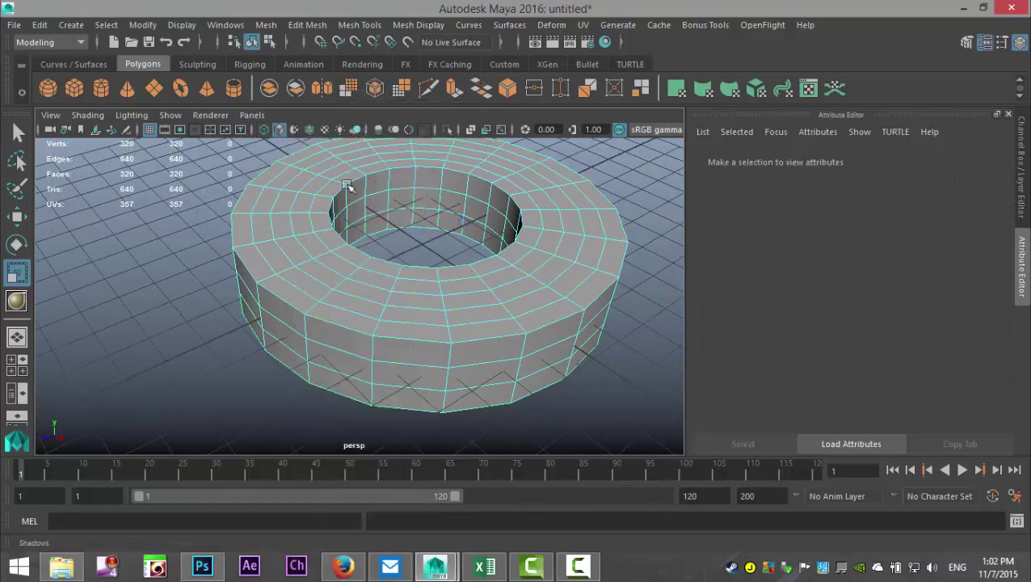
pyautogui.doubleClick(366, 297)
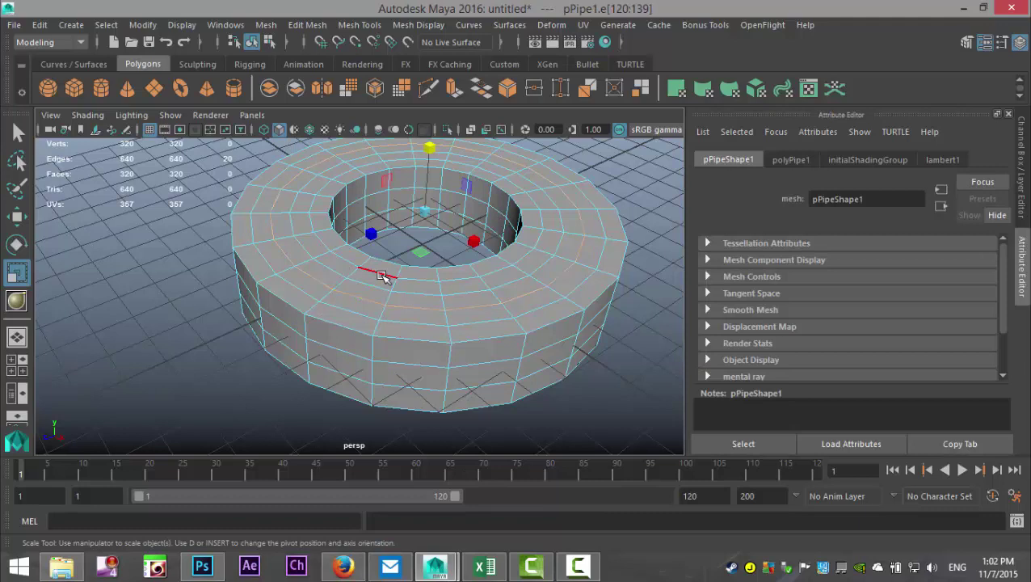
pyautogui.keyDown('shift'); pyautogui.doubleClick(386, 270); pyautogui.keyUp('shift')
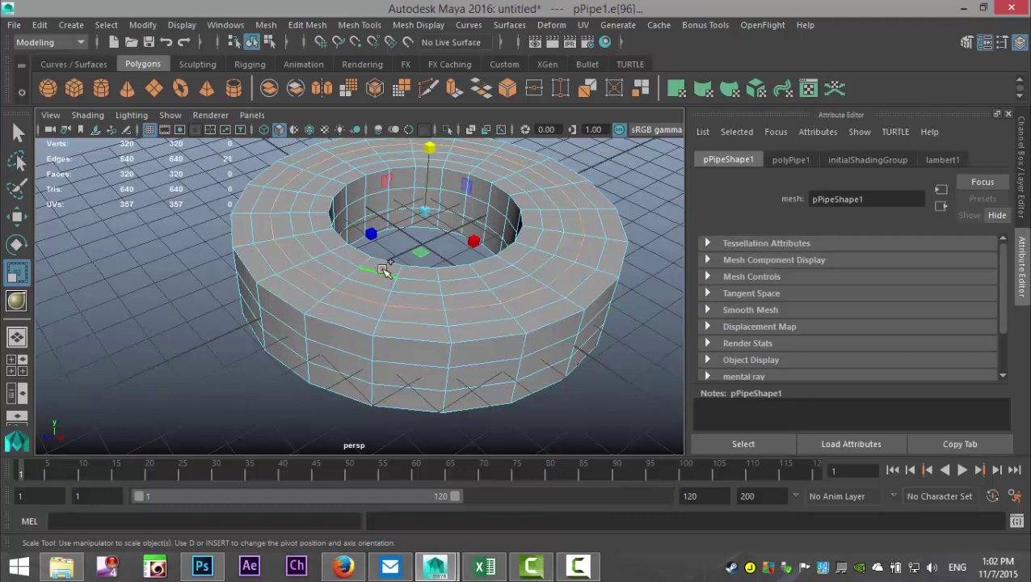
pyautogui.press('w')
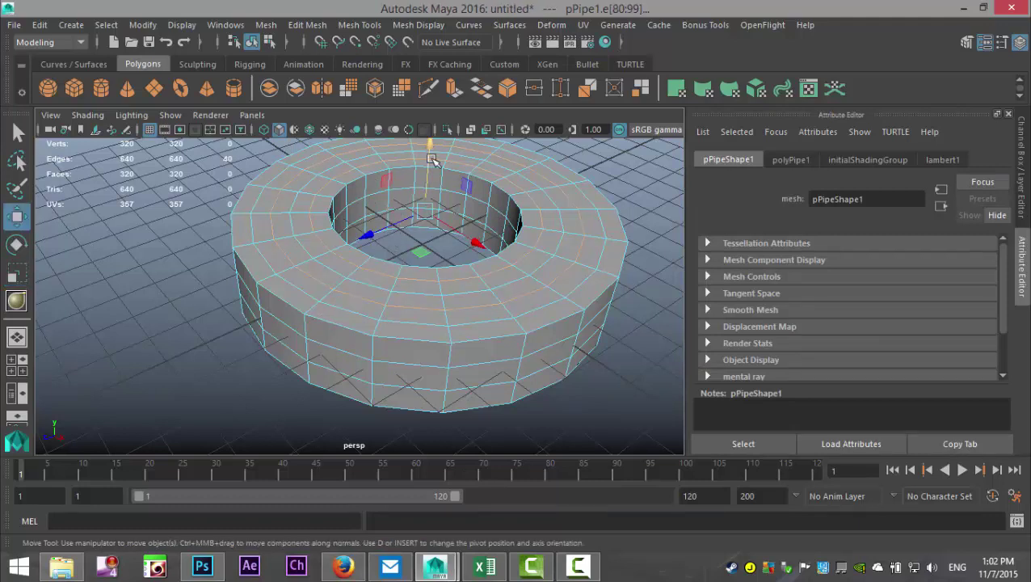
pyautogui.moveTo(431, 147); pyautogui.dragTo(433, 130)
# Step: Orbit around the pipe to inspect the raised ridge, then switch to multi-component selection
pyautogui.scroll(3, 360, 280)
pyautogui.keyDown('alt'); pyautogui.moveTo(345, 295); pyautogui.dragTo(228, 258); pyautogui.keyUp('alt')
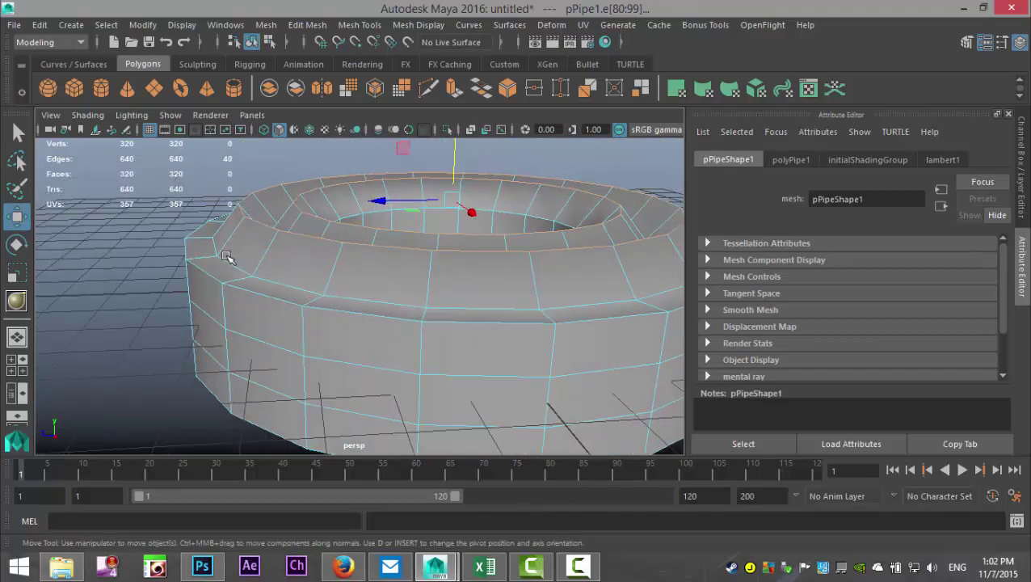
pyautogui.click(167, 226)
pyautogui.keyDown('alt'); pyautogui.moveTo(168, 226); pyautogui.dragTo(404, 285); pyautogui.keyUp('alt')
pyautogui.keyDown('alt'); pyautogui.moveTo(513, 345); pyautogui.dragTo(524, 356); pyautogui.keyUp('alt')
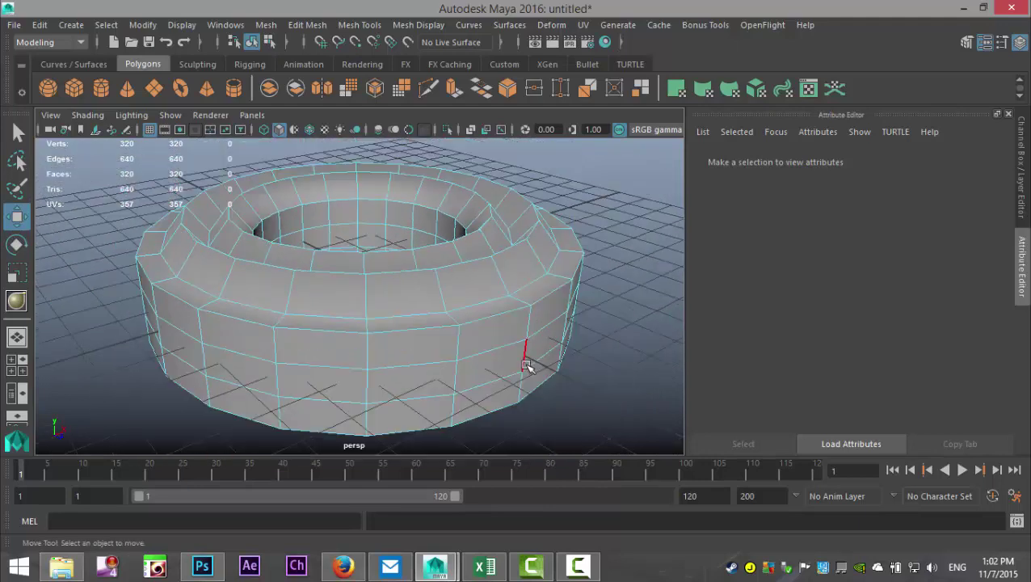
pyautogui.scroll(1, 581, 374)
pyautogui.scroll(-3, 581, 374)
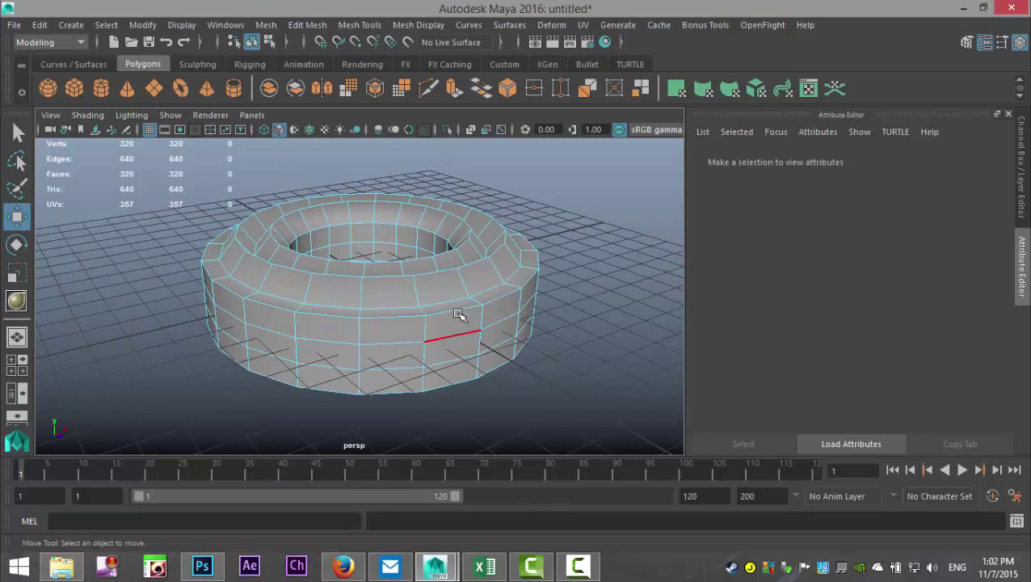
pyautogui.moveTo(469, 314); pyautogui.dragTo(521, 151, button='right')
# Step: Select the whole pipe in object mode and turn off smooth preview
pyautogui.press('F8')
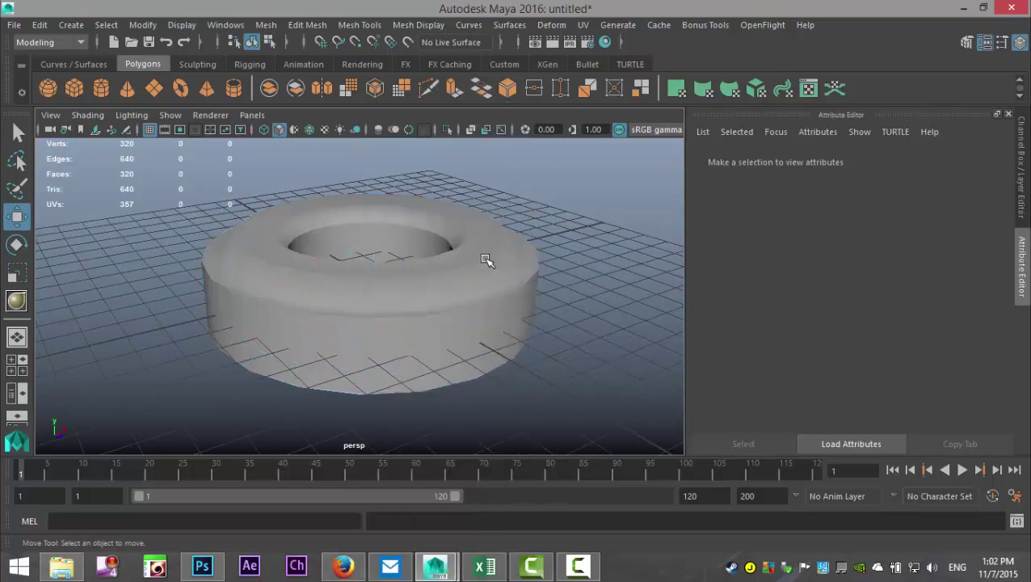
pyautogui.click(489, 262)
pyautogui.press('1')
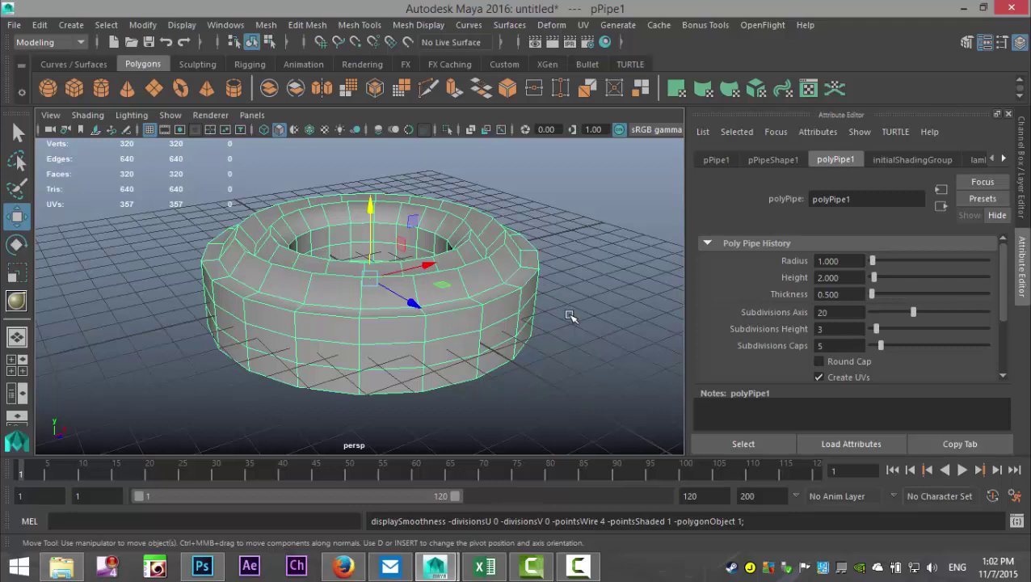
# Step: Preview the pipe smoothed with and without its cage, inspecting it from a low angle
pyautogui.press('3')
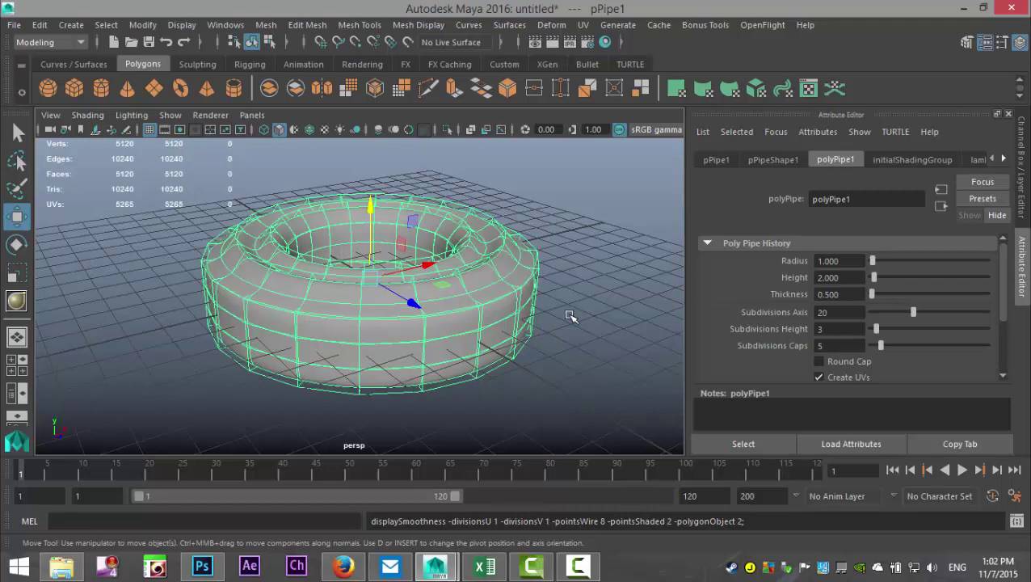
pyautogui.press('3')
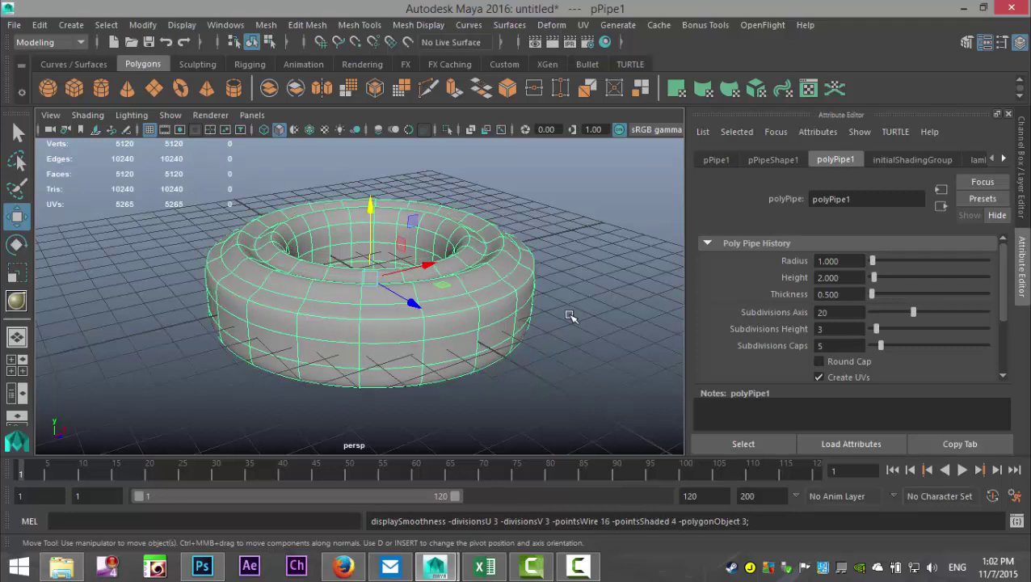
pyautogui.scroll(2, 576, 328)
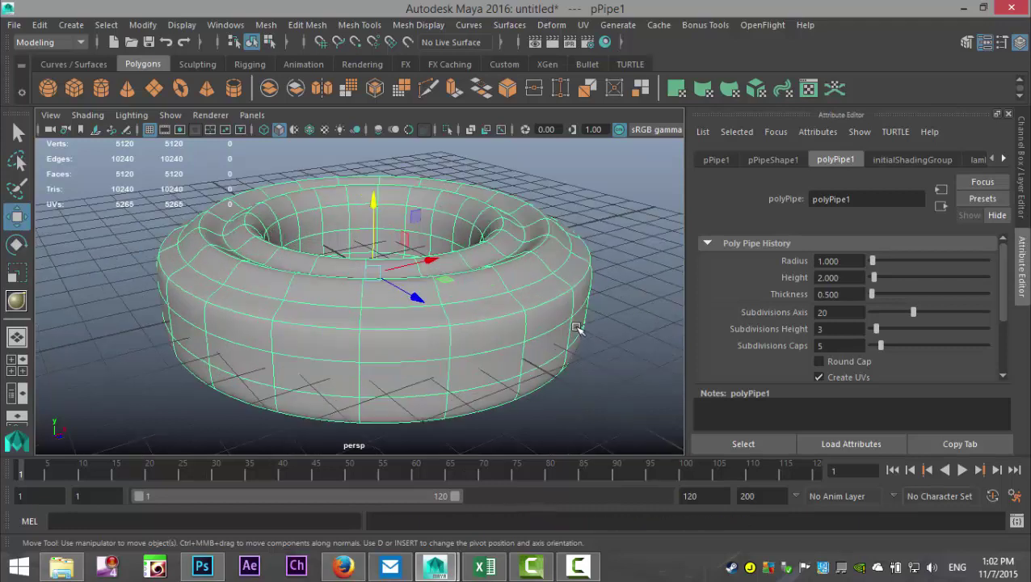
pyautogui.keyDown('alt'); pyautogui.moveTo(565, 326); pyautogui.dragTo(244, 320); pyautogui.keyUp('alt')
pyautogui.click(165, 286)
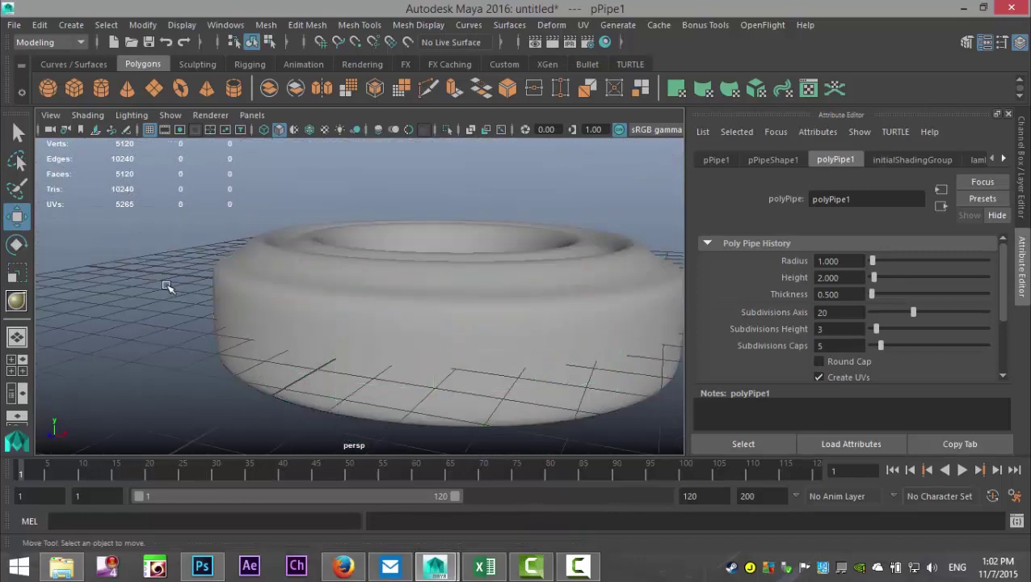
pyautogui.scroll(2, 179, 291)
pyautogui.scroll(-2, 191, 294)
pyautogui.scroll(2, 188, 299)
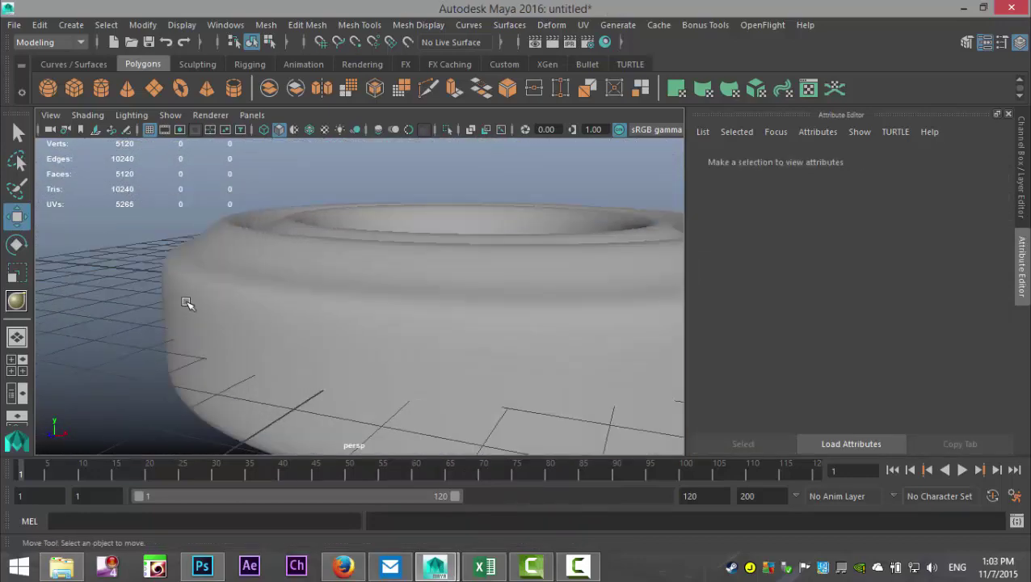
pyautogui.scroll(3, 173, 298)
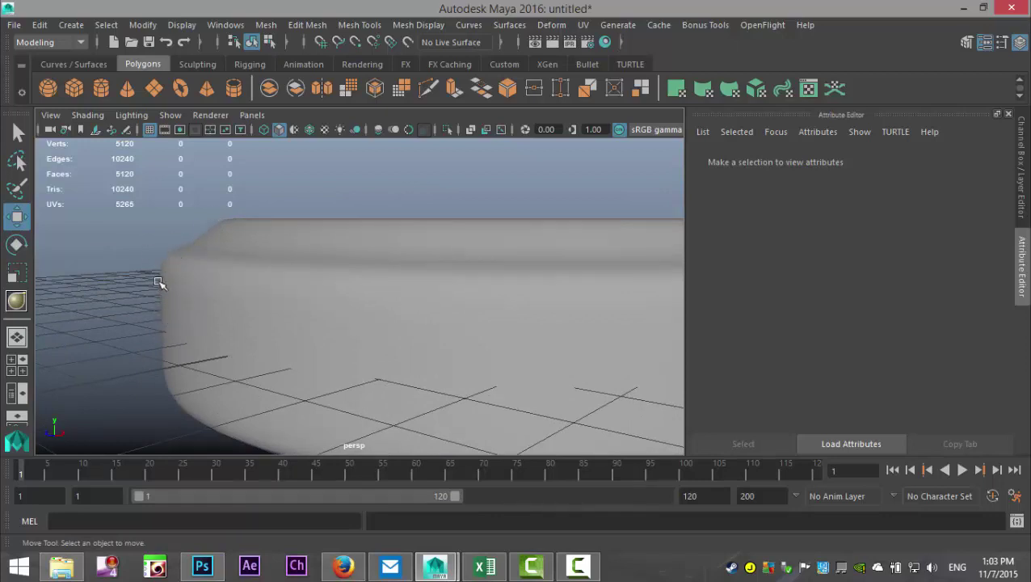
pyautogui.keyDown('alt'); pyautogui.moveTo(160, 283); pyautogui.dragTo(320, 283); pyautogui.keyUp('alt')
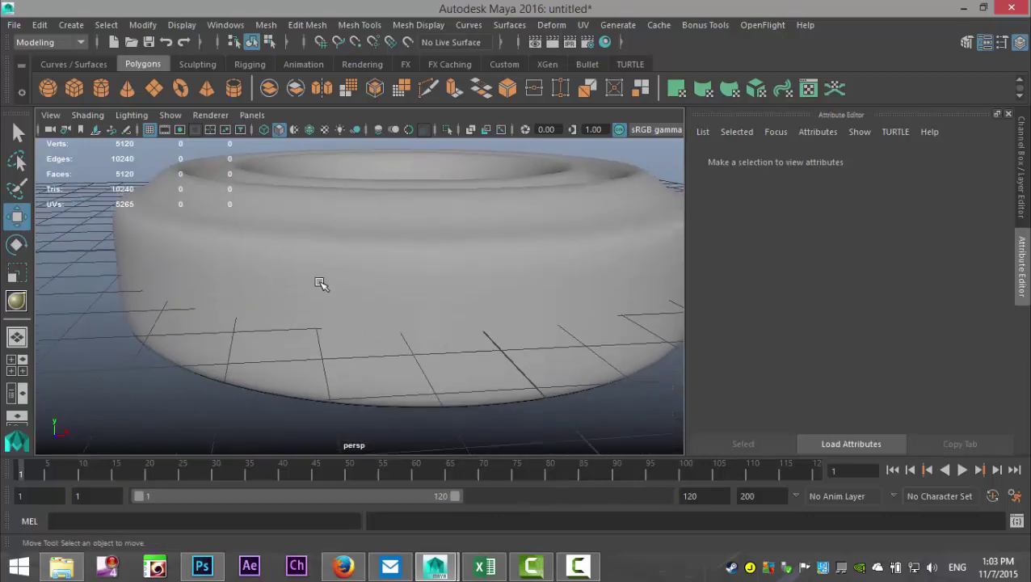
pyautogui.click(322, 285)
# Step: With smoothing off, insert equal-distance edge loops just below the pipe's top rim
pyautogui.press('1')
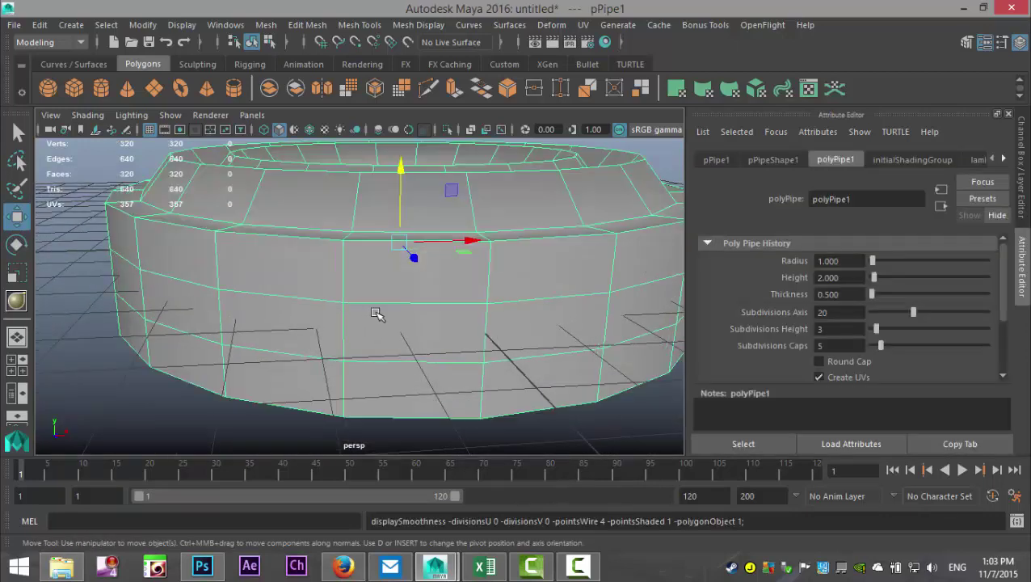
pyautogui.click(363, 30)
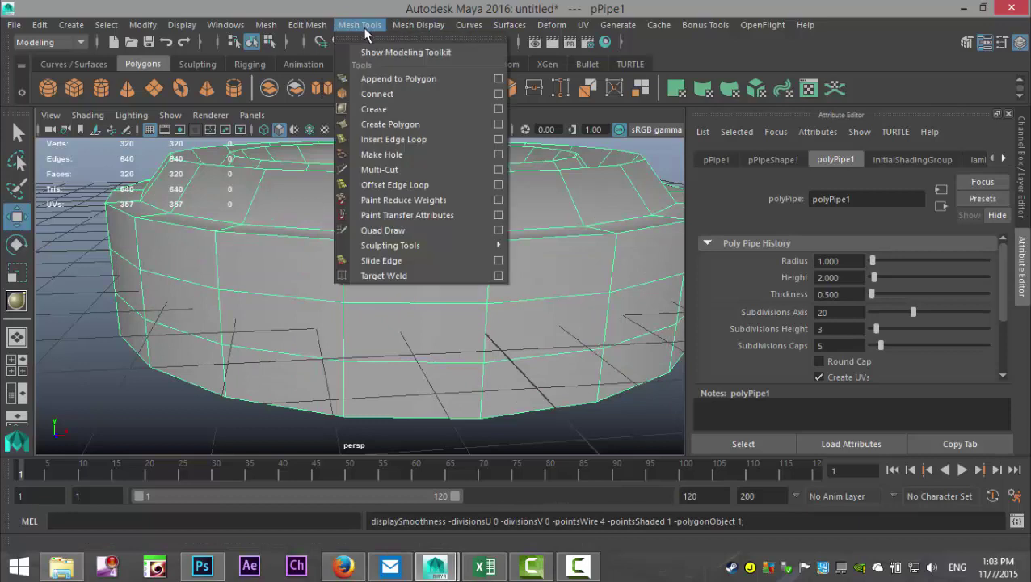
pyautogui.click(498, 140)
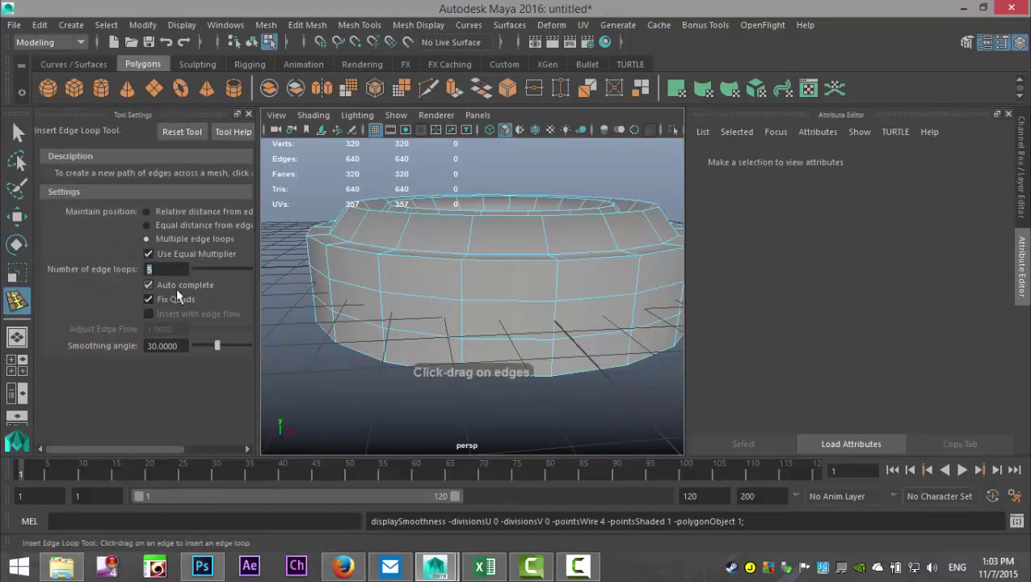
pyautogui.click(147, 224)
pyautogui.scroll(3, 402, 348)
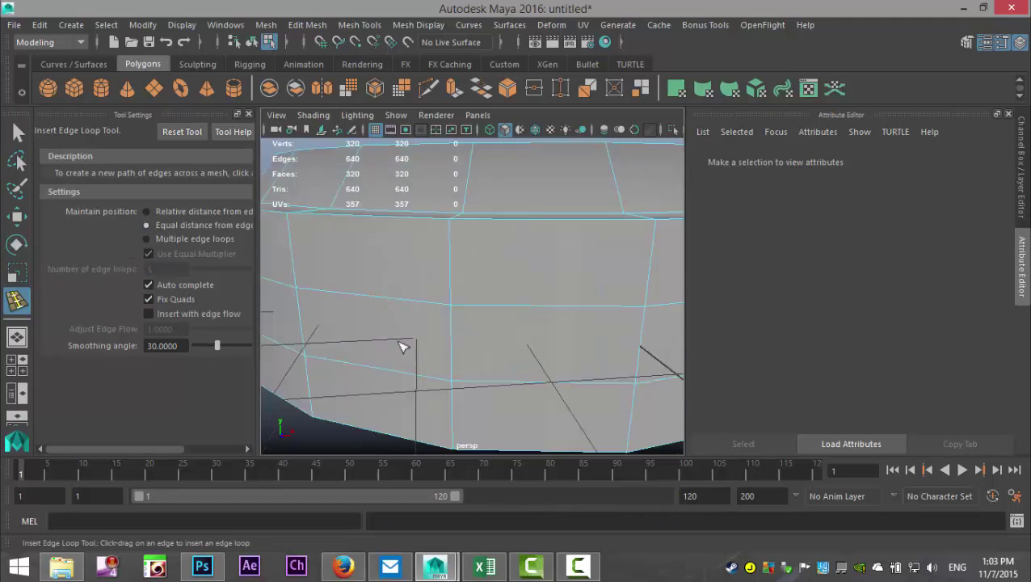
pyautogui.click(455, 228)
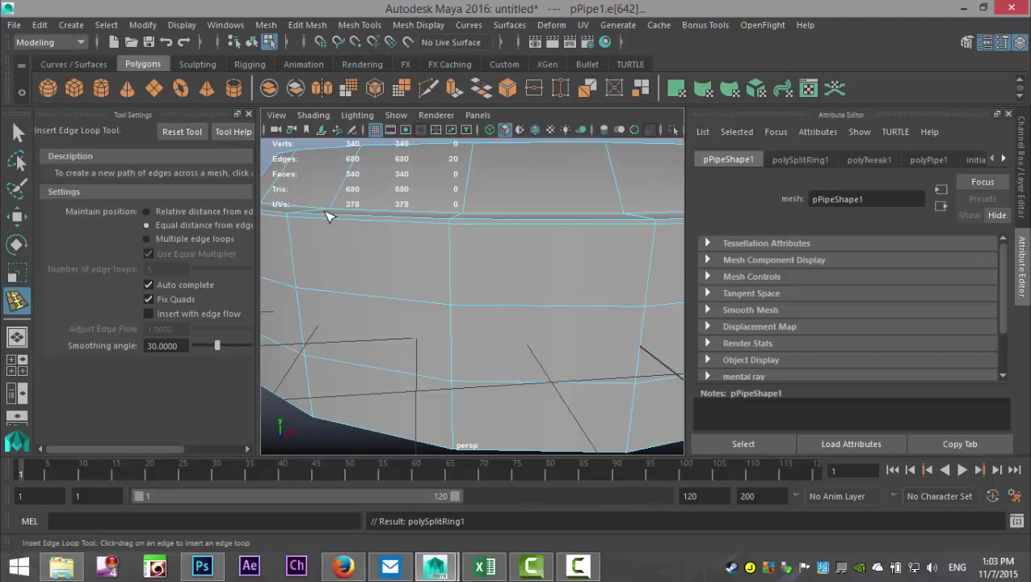
pyautogui.keyDown('alt'); pyautogui.moveTo(421, 287); pyautogui.dragTo(439, 345); pyautogui.keyUp('alt')
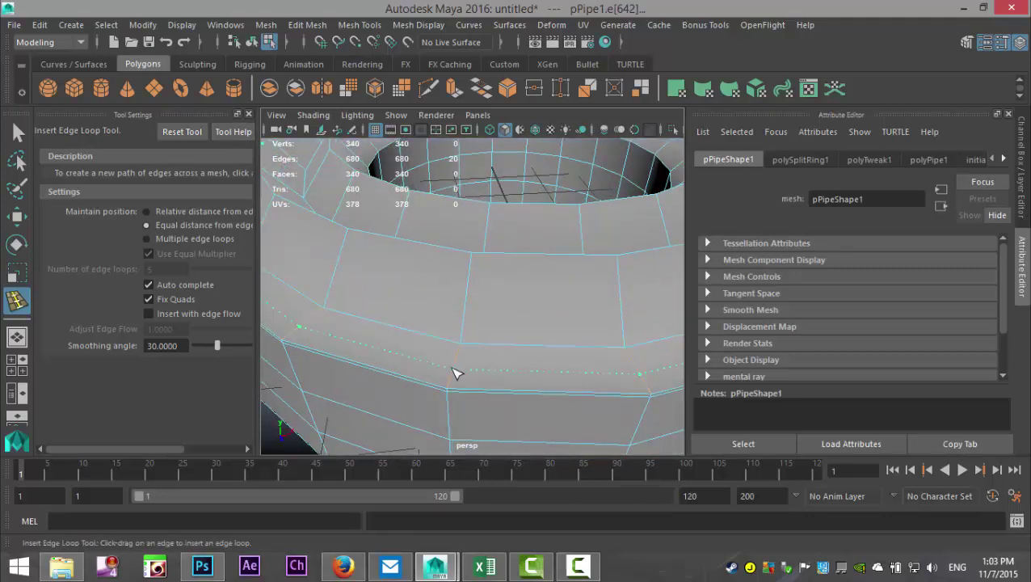
pyautogui.moveTo(452, 380); pyautogui.dragTo(452, 388)
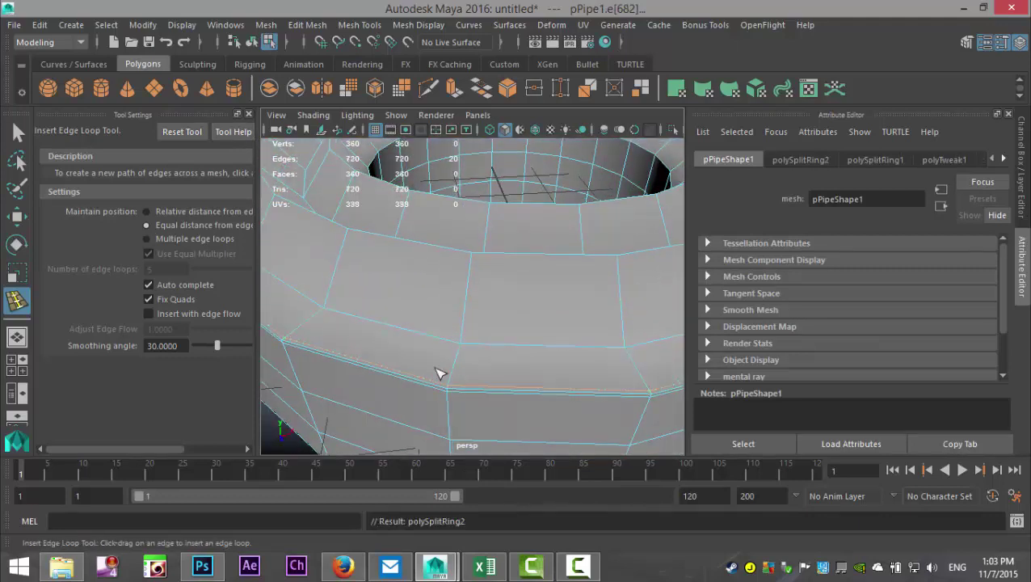
# Step: Place the second edge loop, then return to object mode and turn on smooth preview
pyautogui.click(249, 114)
pyautogui.press('a')
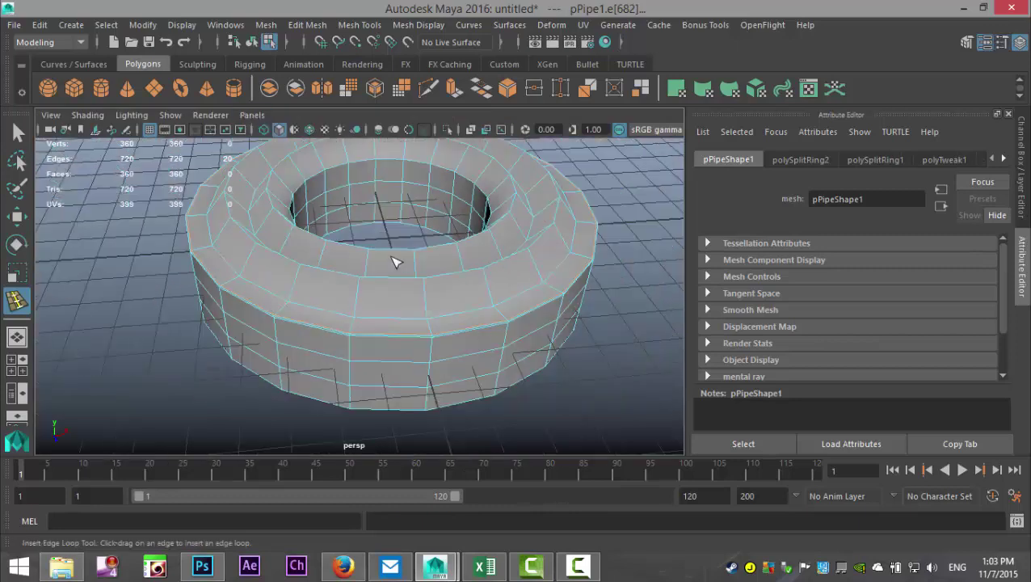
pyautogui.moveTo(396, 296); pyautogui.dragTo(455, 144, button='right')
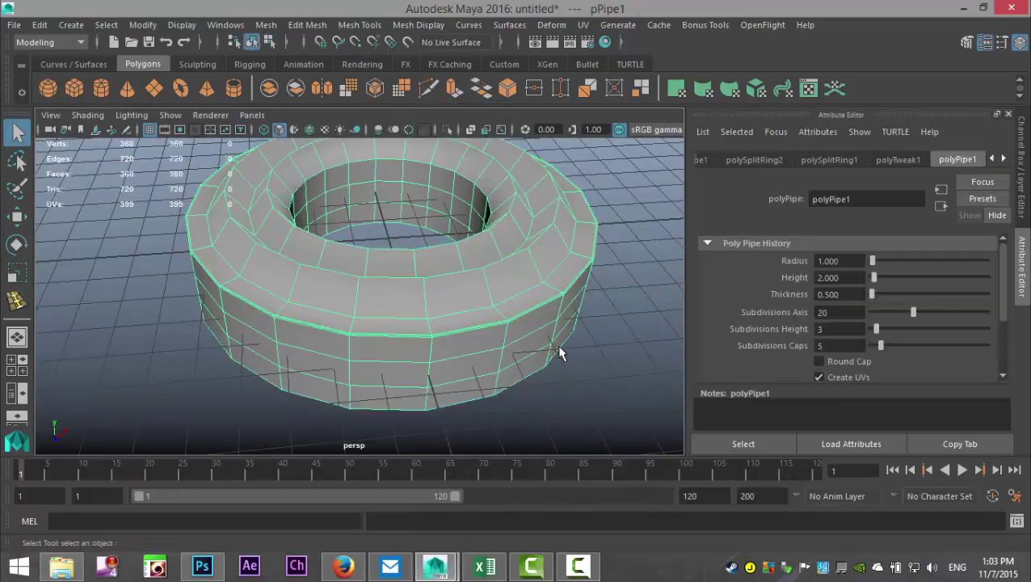
pyautogui.press('3')
# Step: Orbit and zoom around the smoothed pipe to inspect the tighter top rim
pyautogui.keyDown('alt'); pyautogui.moveTo(549, 383); pyautogui.dragTo(305, 308); pyautogui.keyUp('alt')
pyautogui.click(221, 339)
pyautogui.scroll(3, 214, 331)
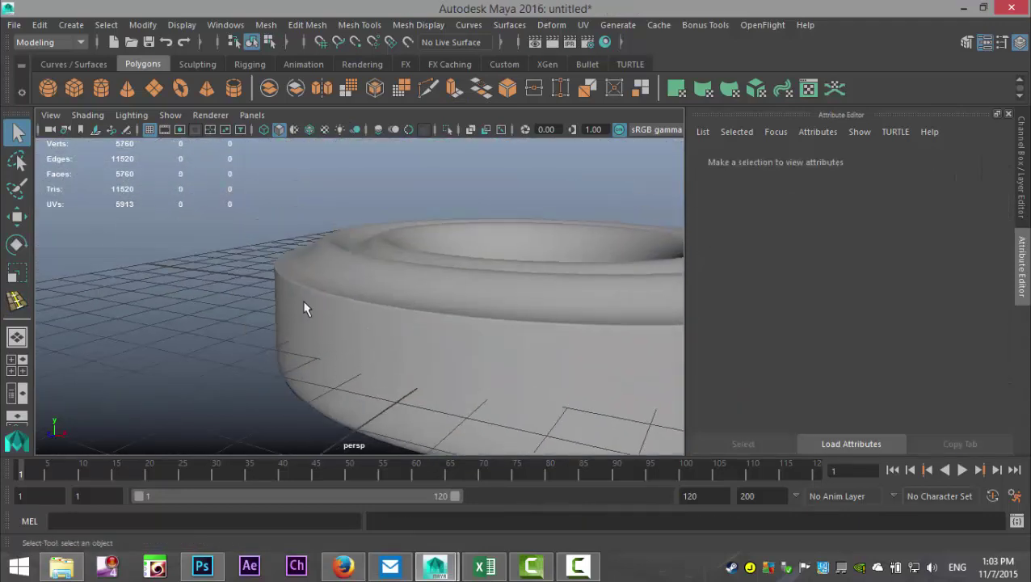
pyautogui.keyDown('alt'); pyautogui.moveTo(214, 317); pyautogui.dragTo(311, 333); pyautogui.keyUp('alt')
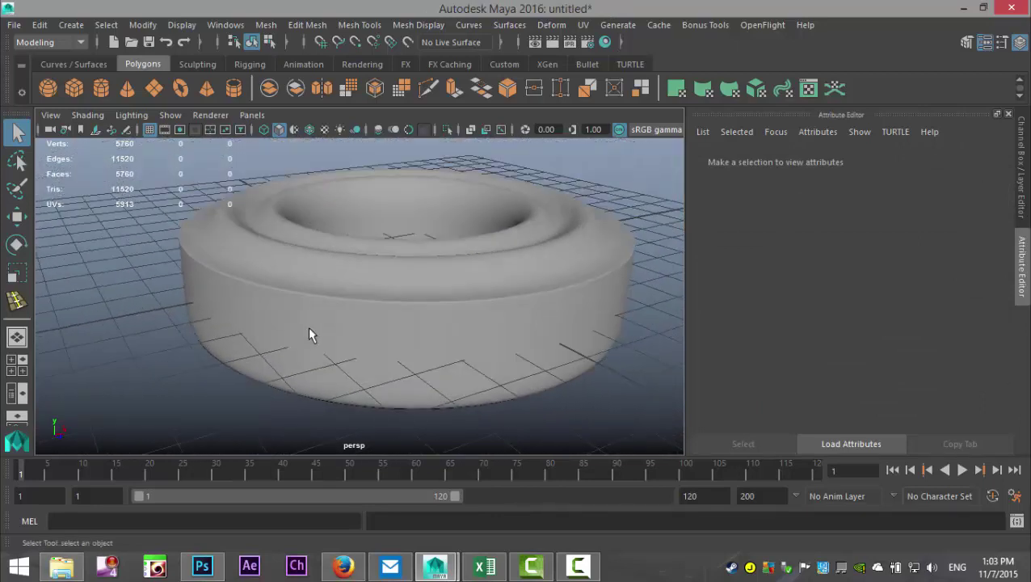
pyautogui.keyDown('alt'); pyautogui.moveTo(310, 334); pyautogui.dragTo(294, 344, button='middle'); pyautogui.keyUp('alt')
pyautogui.scroll(-3, 278, 343)
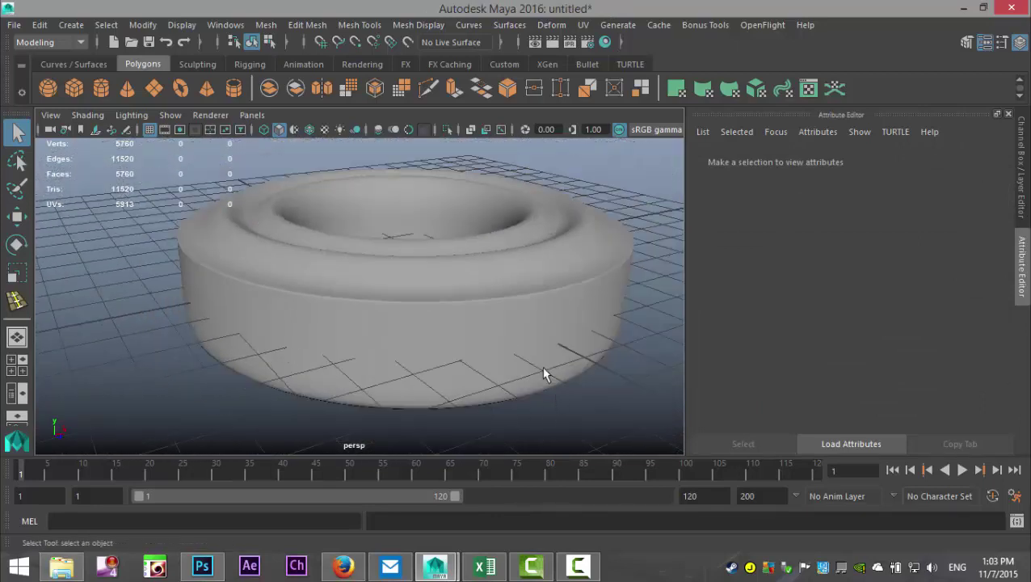
pyautogui.click(493, 326)
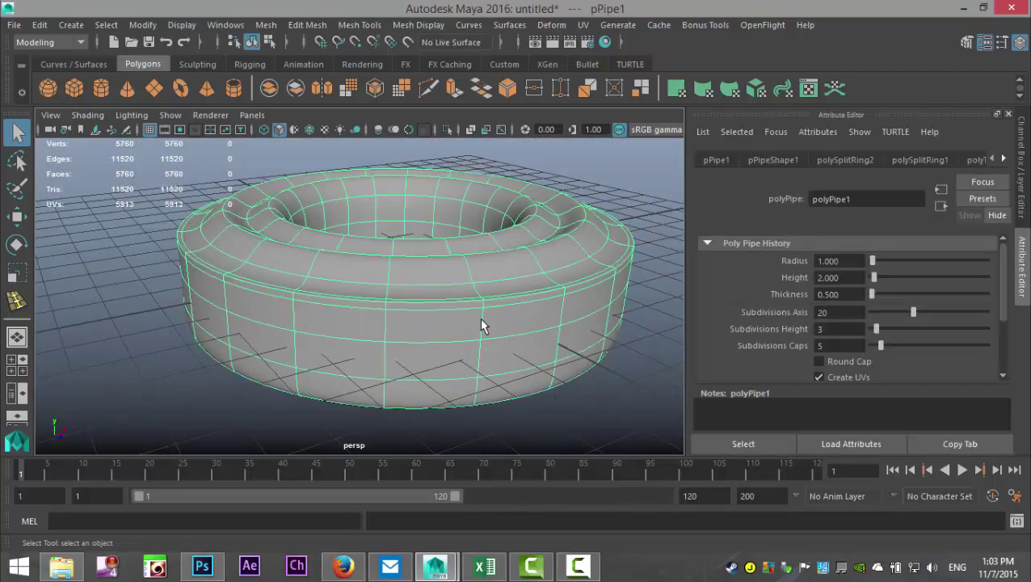
# Step: Switch to wireframe and orbit low around the smoothed pipe to study its edge loops
pyautogui.press('4')
pyautogui.scroll(2, 465, 335)
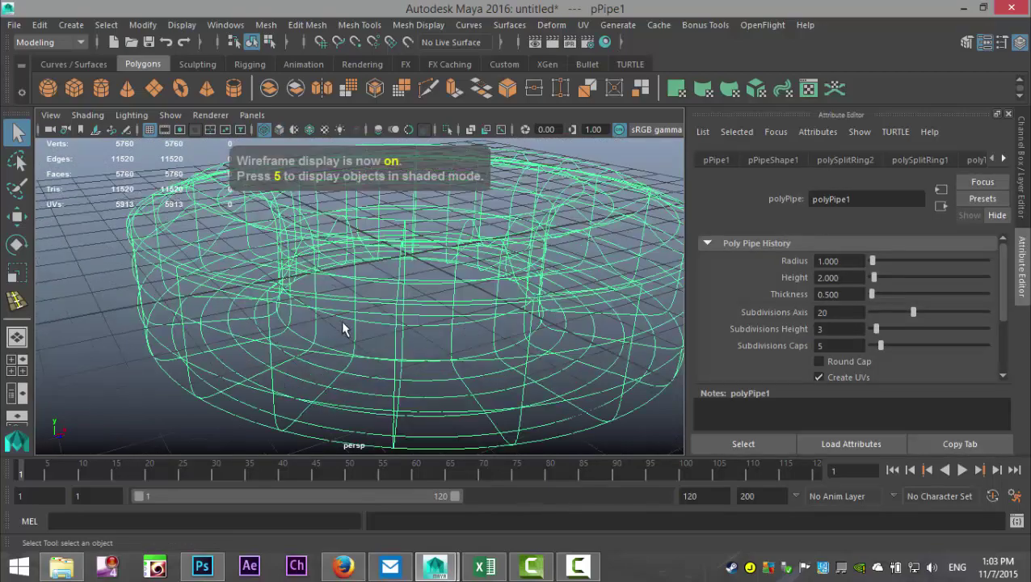
pyautogui.moveTo(341, 322)
pyautogui.keyDown('alt'); pyautogui.mouseDown()
pyautogui.moveTo(356, 322)
pyautogui.moveTo(293, 297)
pyautogui.moveTo(267, 301)
pyautogui.moveTo(264, 321)
pyautogui.moveTo(391, 333)
pyautogui.moveTo(361, 329)
pyautogui.mouseUp(); pyautogui.keyUp('alt')
pyautogui.keyDown('alt'); pyautogui.moveTo(361, 329); pyautogui.dragTo(368, 345, button='middle'); pyautogui.keyUp('alt')
pyautogui.scroll(-3, 368, 345)
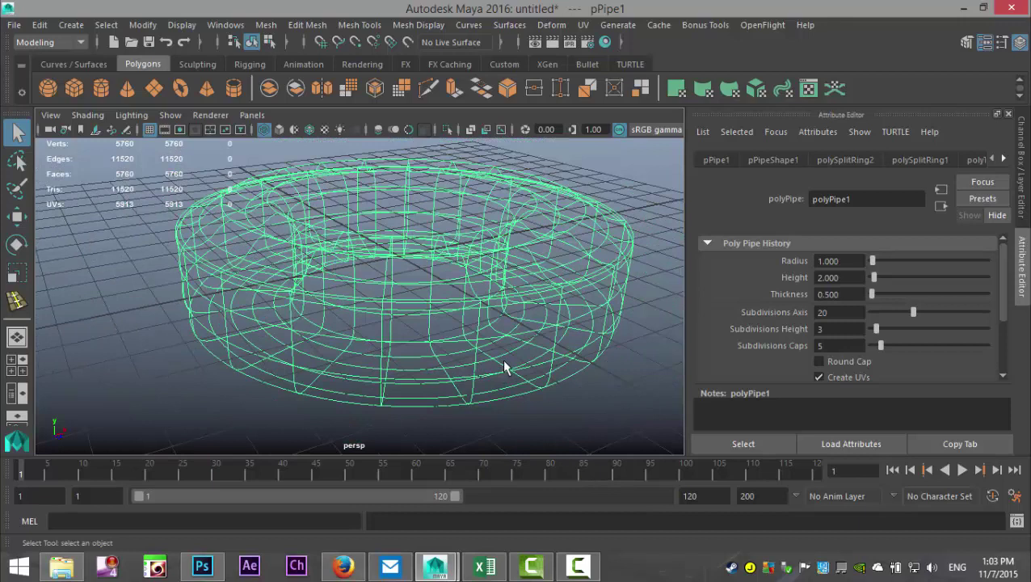
# Step: Undo the last two actions, reselect the pipe in object mode and return to shaded display
pyautogui.hotkey('ctrl', 'z')
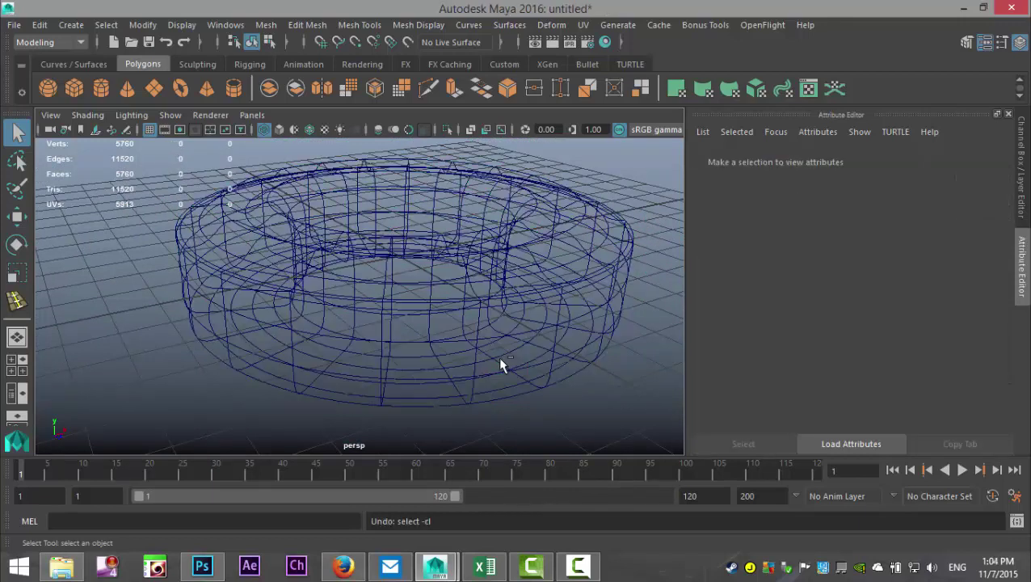
pyautogui.hotkey('ctrl', 'z')
pyautogui.hotkey('ctrl', 'z')
pyautogui.hotkey('ctrl', 'z')
pyautogui.hotkey('ctrl', 'z')
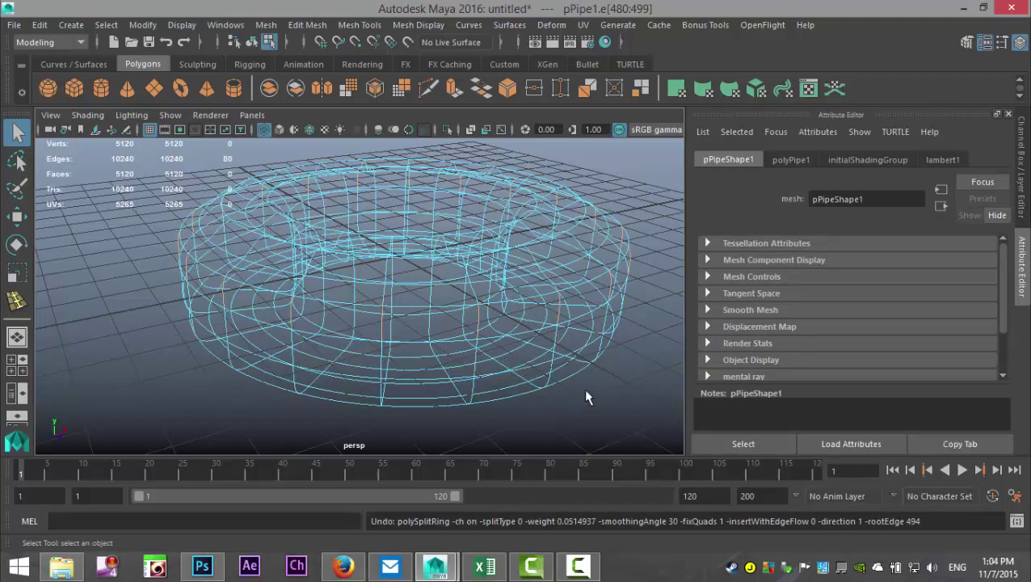
pyautogui.click(583, 388)
pyautogui.rightClick(509, 319)
pyautogui.click(575, 109)
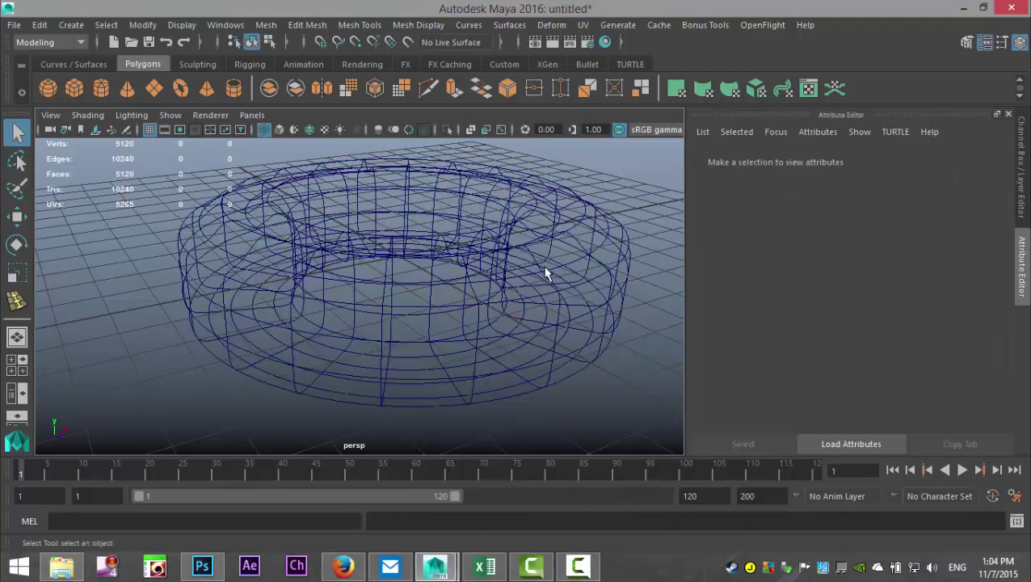
pyautogui.click(547, 294)
pyautogui.press('5')
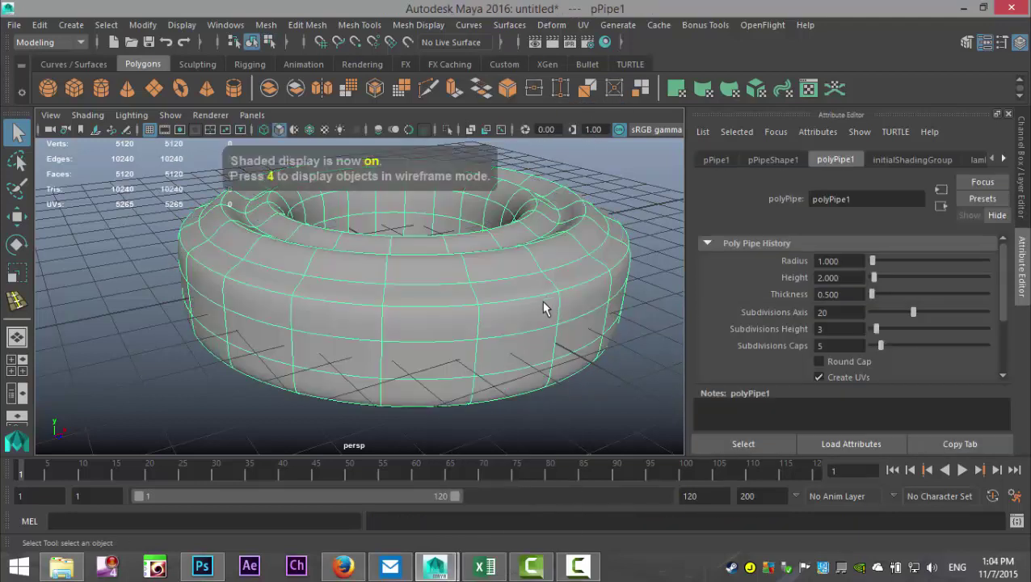
pyautogui.keyDown('alt'); pyautogui.moveTo(565, 353); pyautogui.dragTo(456, 336); pyautogui.keyUp('alt')
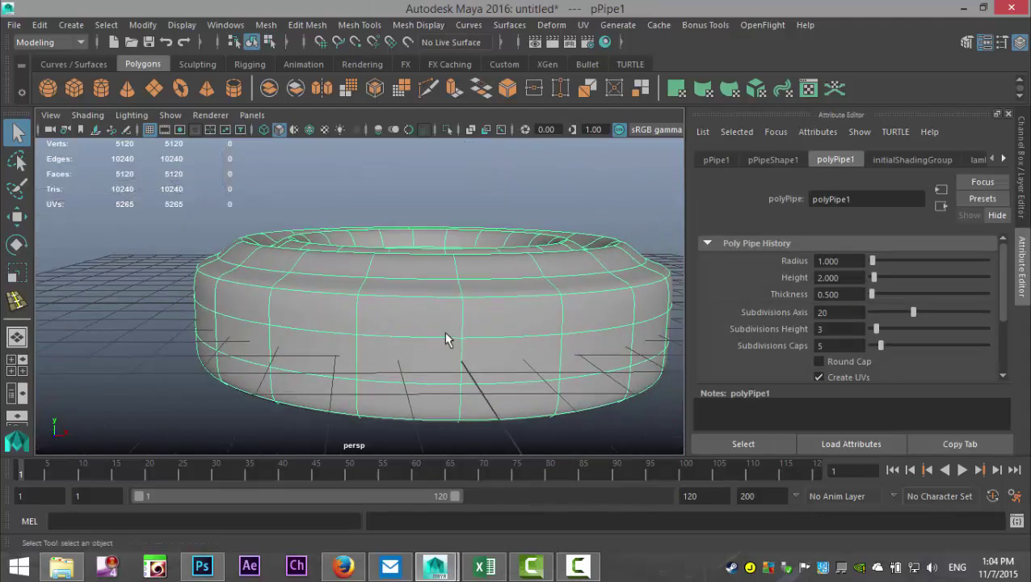
# Step: Compare cage, smoothed-with-cage and smoothed previews, ending on the unsmoothed low-poly mesh
pyautogui.press('1')
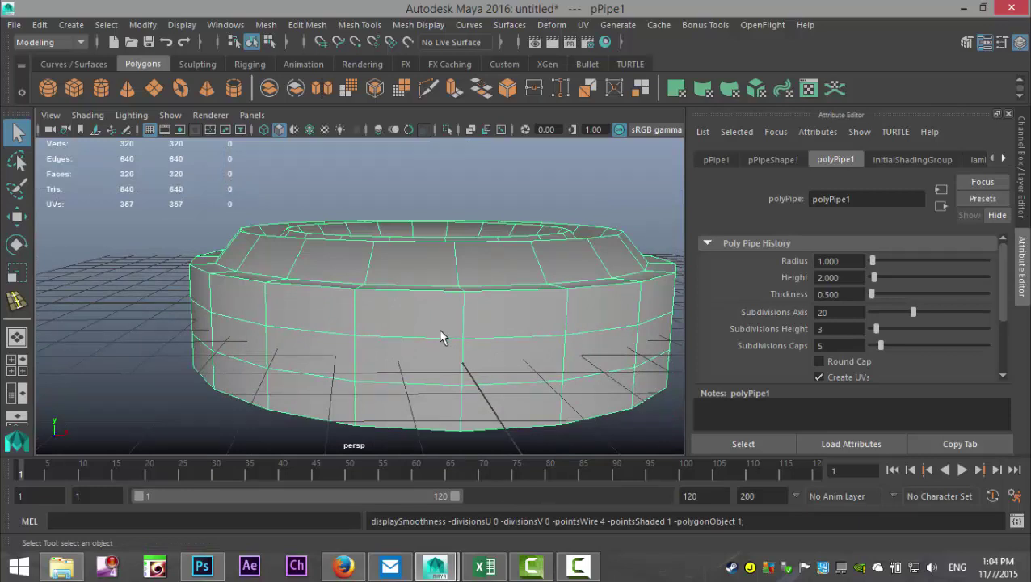
pyautogui.press('3')
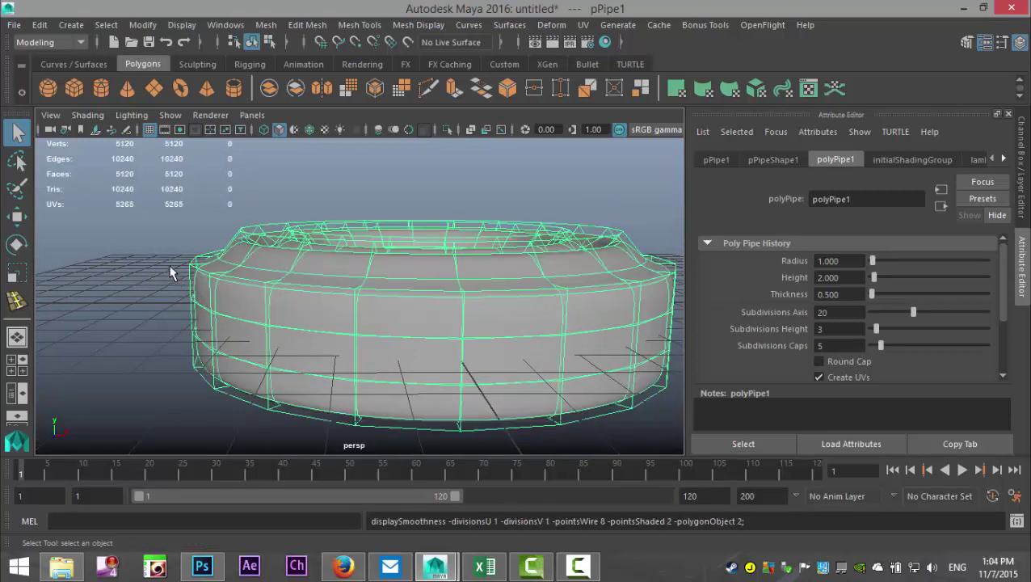
pyautogui.press('3')
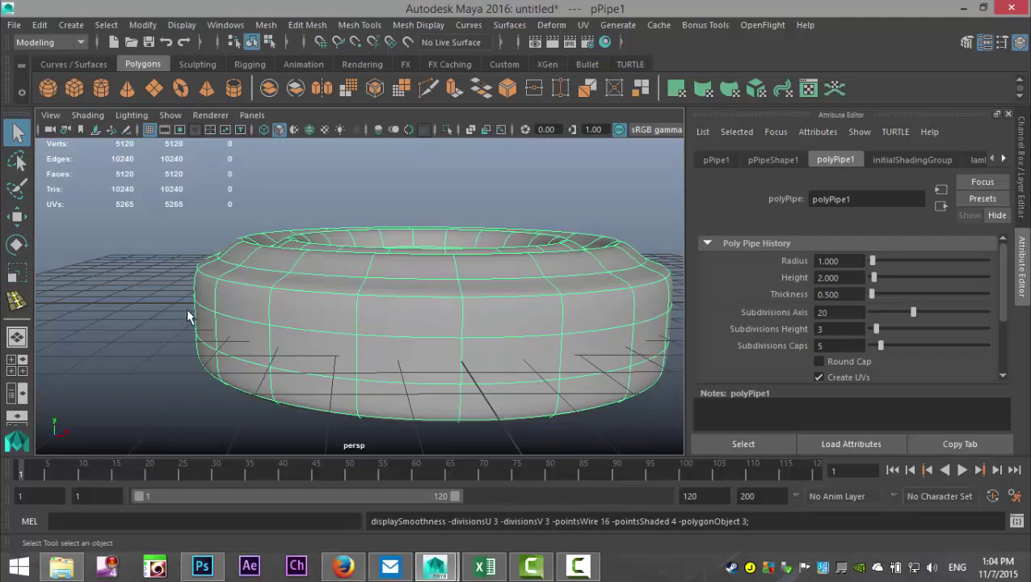
pyautogui.press('1')
pyautogui.keyDown('alt'); pyautogui.moveTo(213, 304); pyautogui.dragTo(264, 288); pyautogui.keyUp('alt')
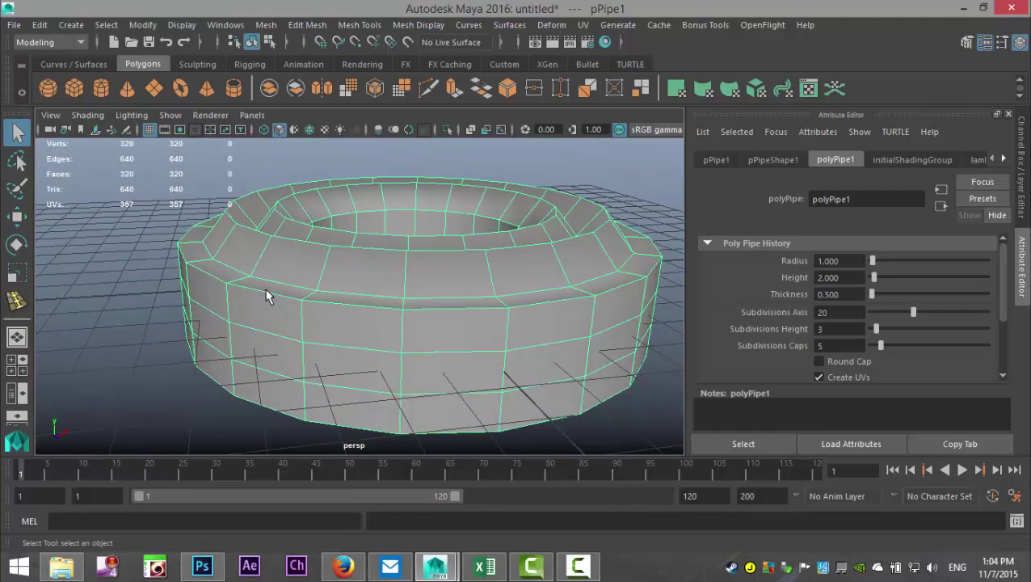
# Step: Select the pipe's upper outer rim edge loop in edge mode and activate the Crease Tool
pyautogui.moveTo(265, 288); pyautogui.dragTo(267, 166, button='right')
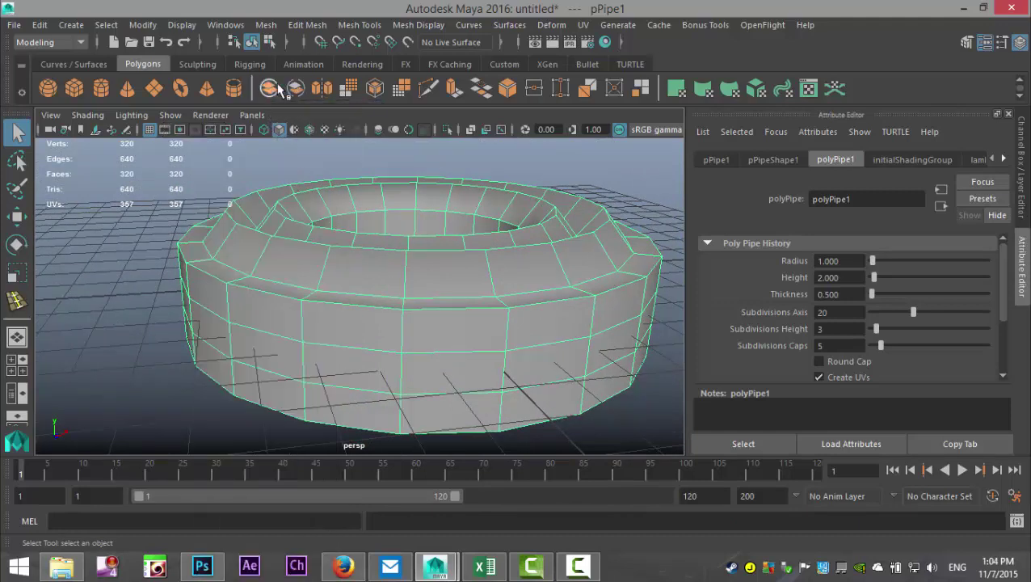
pyautogui.doubleClick(281, 279)
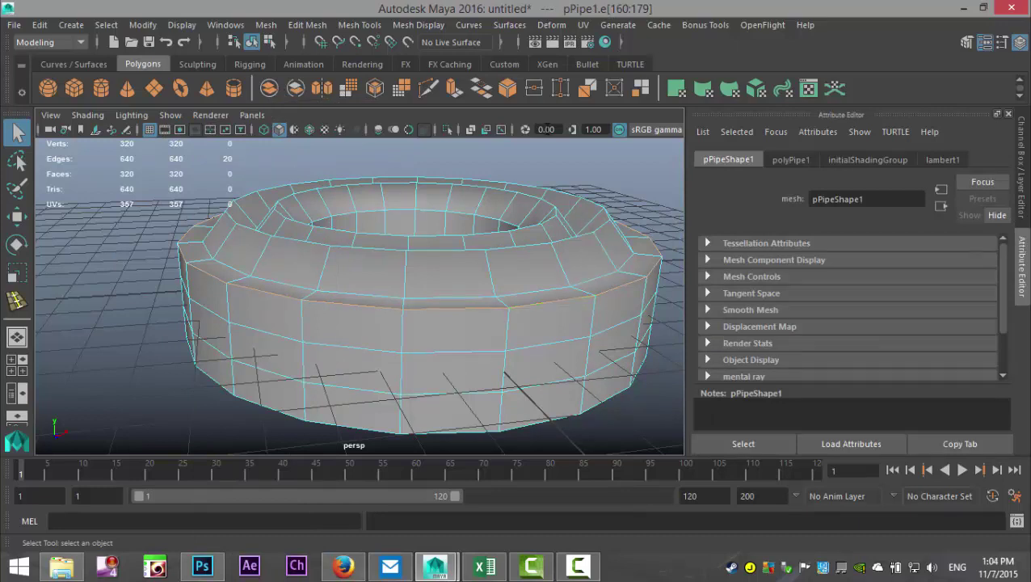
pyautogui.click(361, 26)
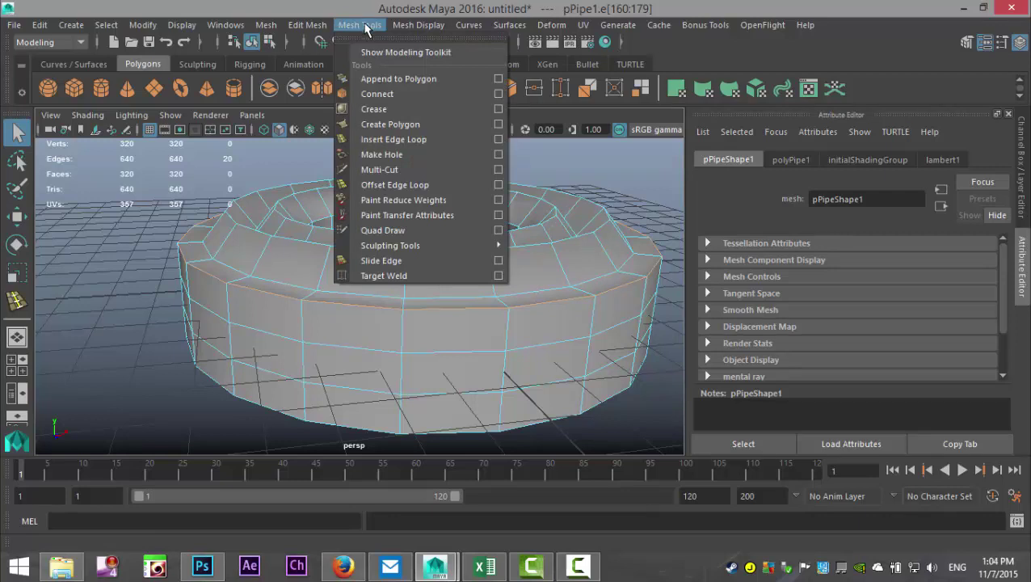
pyautogui.click(500, 109)
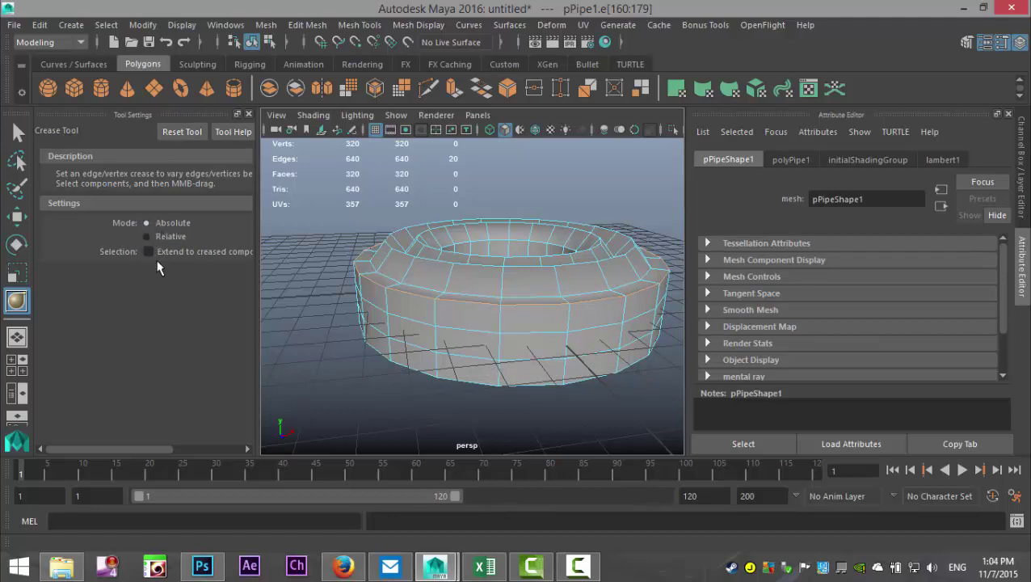
# Step: Close the Tool Settings and drag in the viewport to crease the rim loop to about 2
pyautogui.click(247, 114)
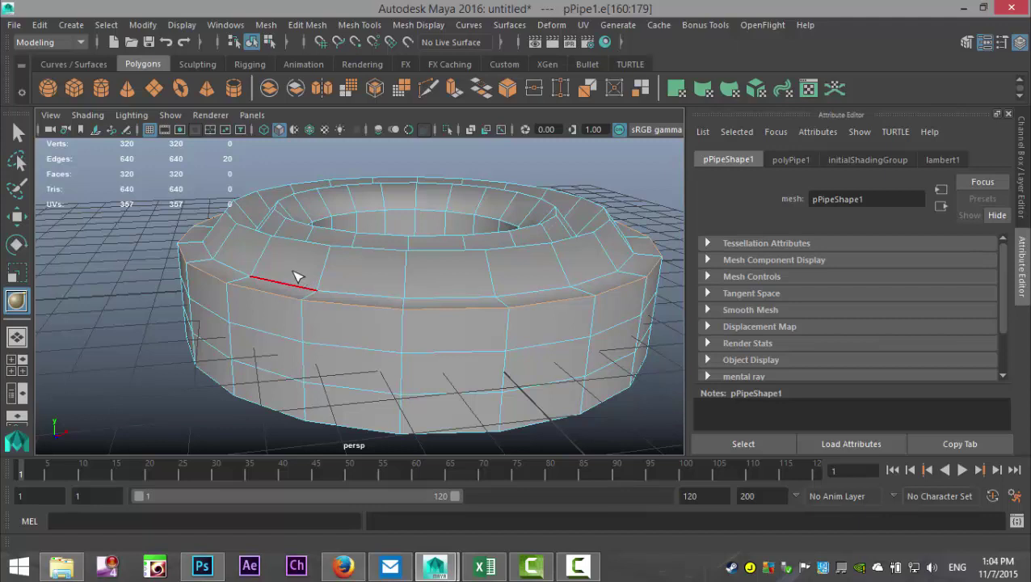
pyautogui.moveTo(295, 276); pyautogui.dragTo(392, 272, button='middle')
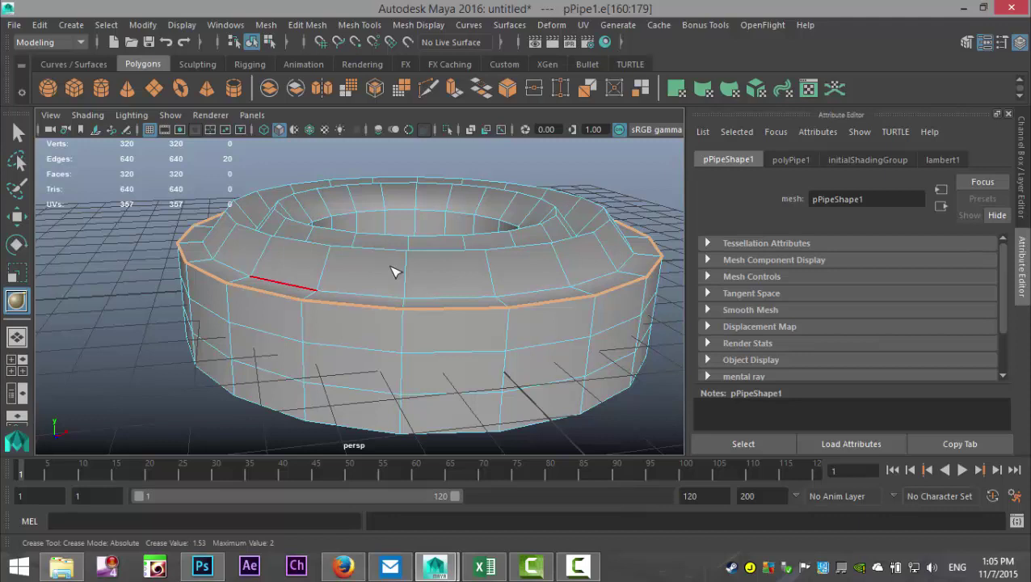
pyautogui.moveTo(393, 272); pyautogui.dragTo(510, 288, button='middle')
# Step: Leave the Crease Tool, smooth-preview the pipe in object mode and orbit to check the sharp rim
pyautogui.click(20, 134)
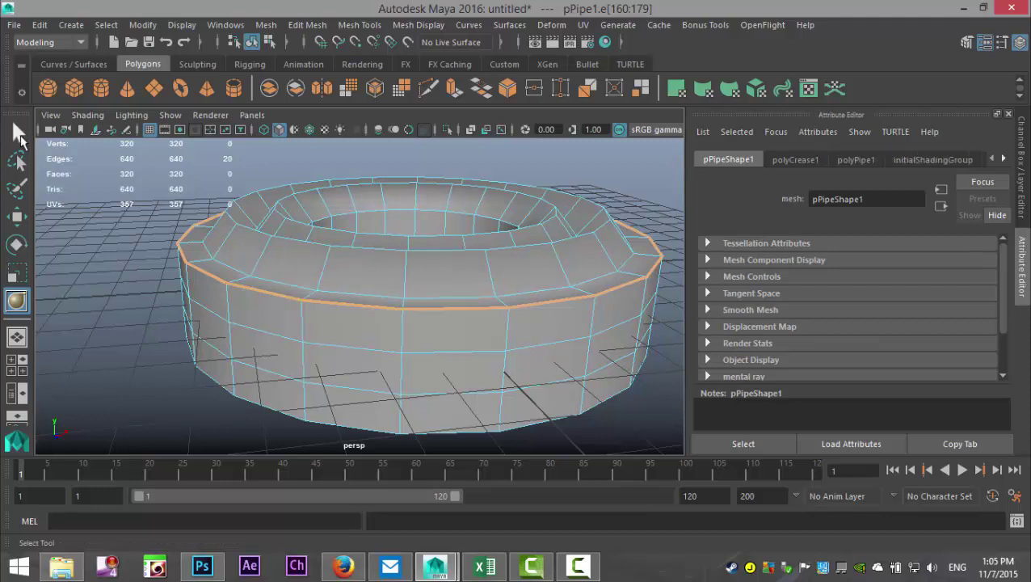
pyautogui.click(21, 138)
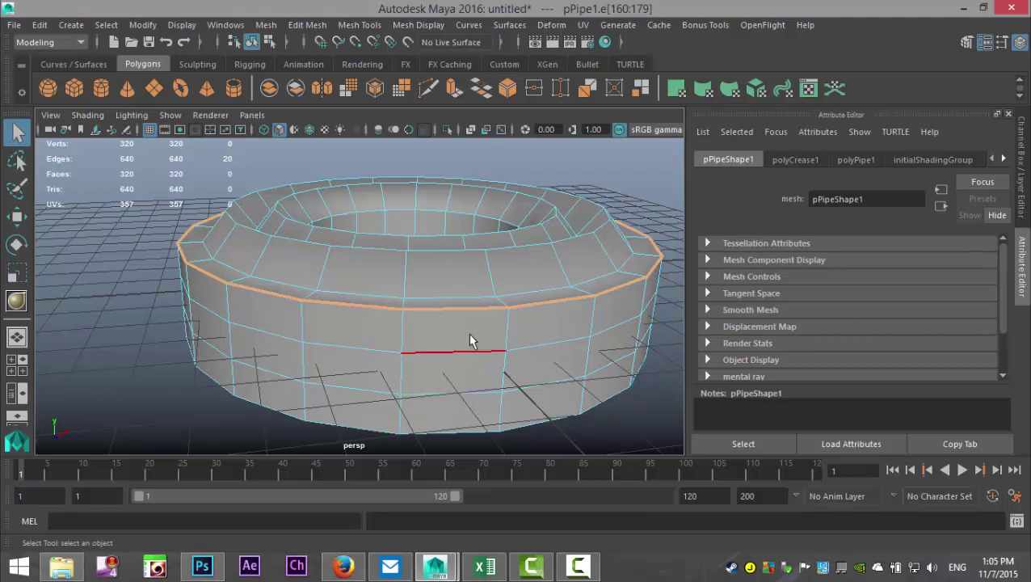
pyautogui.moveTo(444, 342); pyautogui.dragTo(499, 260, button='right')
pyautogui.click(499, 261)
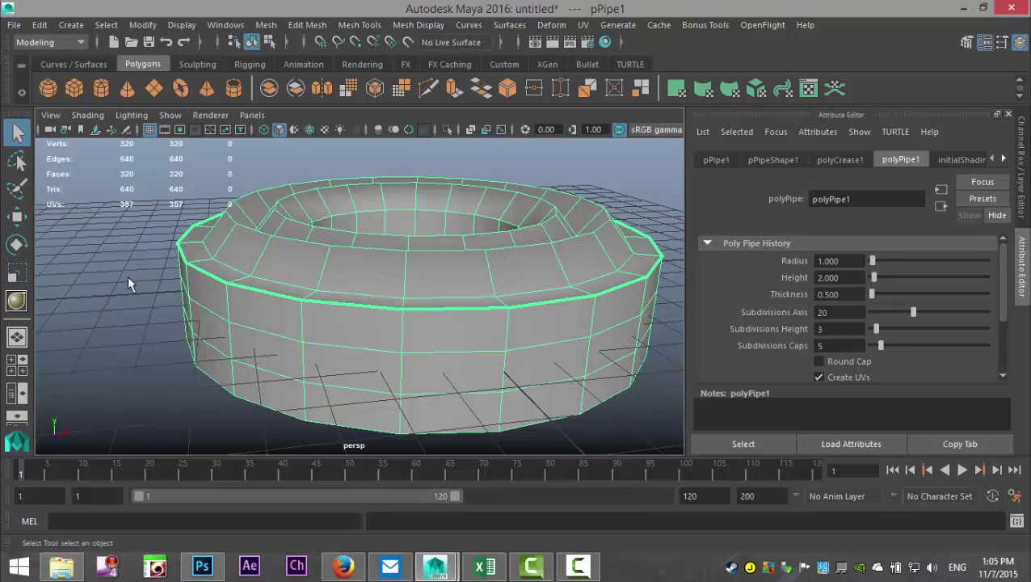
pyautogui.keyDown('shift'); pyautogui.moveTo(129, 276); pyautogui.dragTo(142, 287, button='right'); pyautogui.keyUp('shift')
pyautogui.click(150, 297)
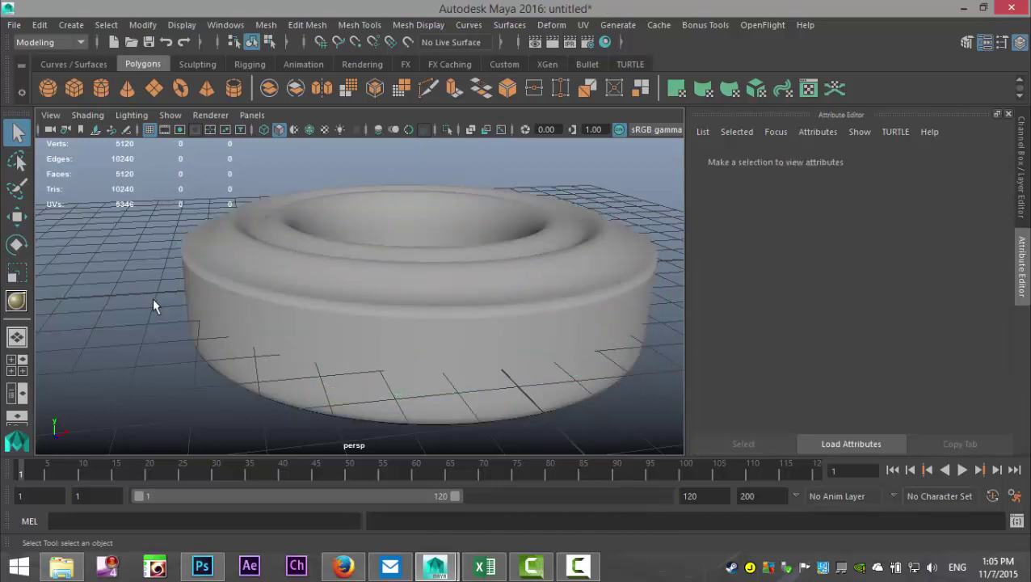
pyautogui.keyDown('alt'); pyautogui.moveTo(164, 298); pyautogui.dragTo(139, 311); pyautogui.keyUp('alt')
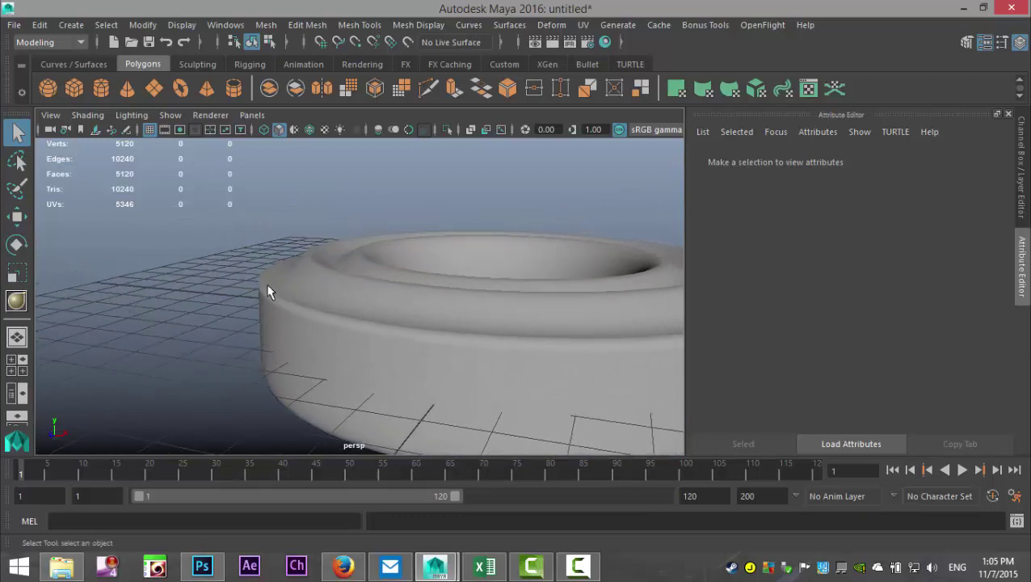
pyautogui.keyDown('alt'); pyautogui.moveTo(202, 337); pyautogui.dragTo(150, 336, button='middle'); pyautogui.keyUp('alt')
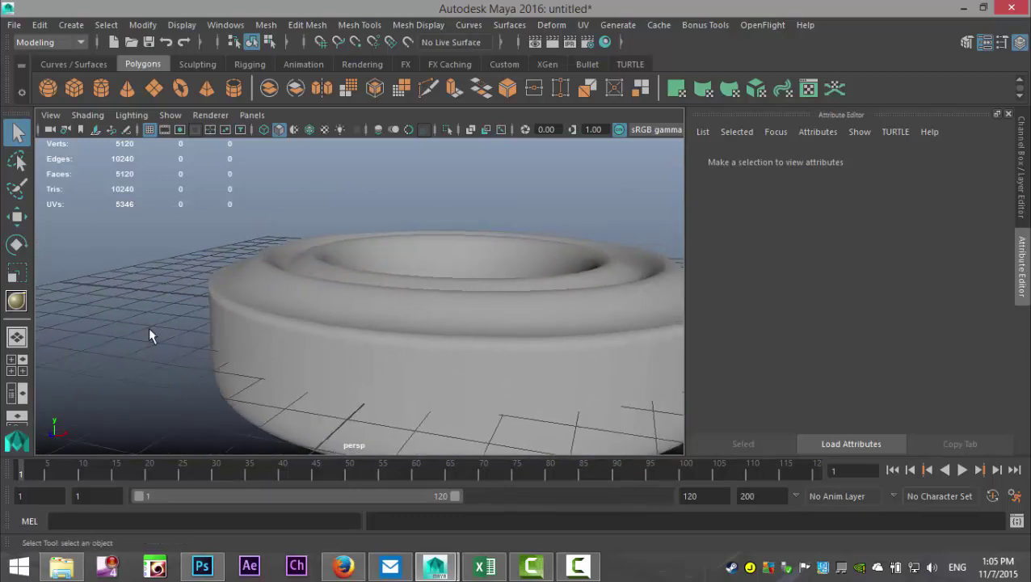
# Step: Select the pipe and view it in wireframe, zoomed in and tilted from higher up
pyautogui.click(339, 302)
pyautogui.press('4')
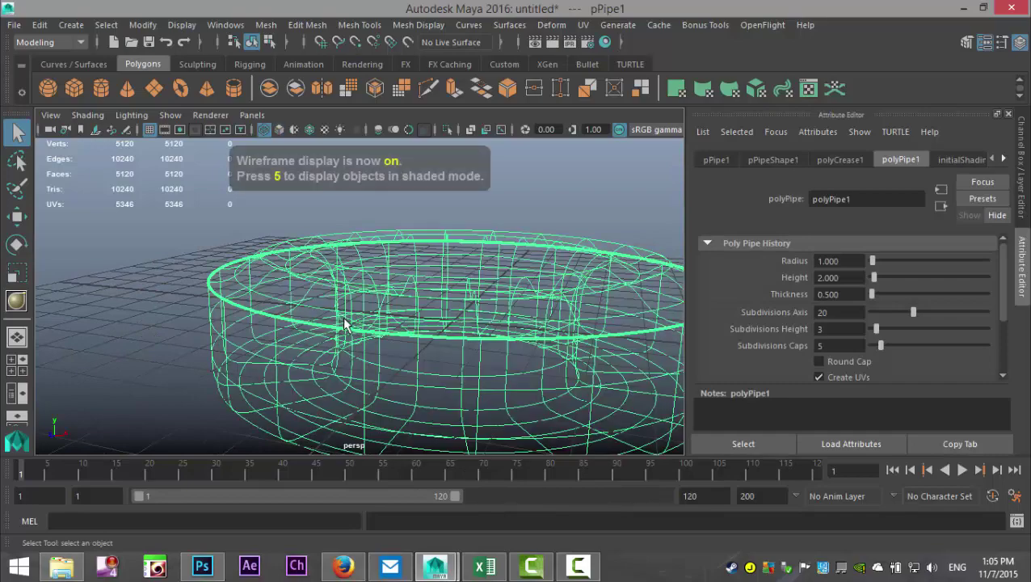
pyautogui.scroll(6, 340, 334)
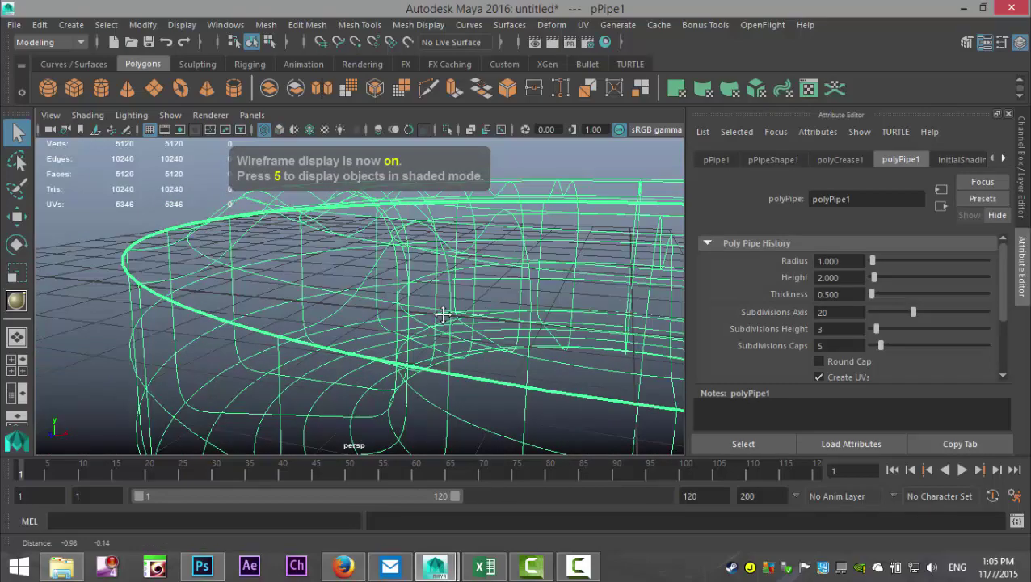
pyautogui.moveTo(301, 335)
pyautogui.keyDown('alt'); pyautogui.mouseDown()
pyautogui.moveTo(65, 325)
pyautogui.moveTo(300, 343)
pyautogui.mouseUp(); pyautogui.keyUp('alt')
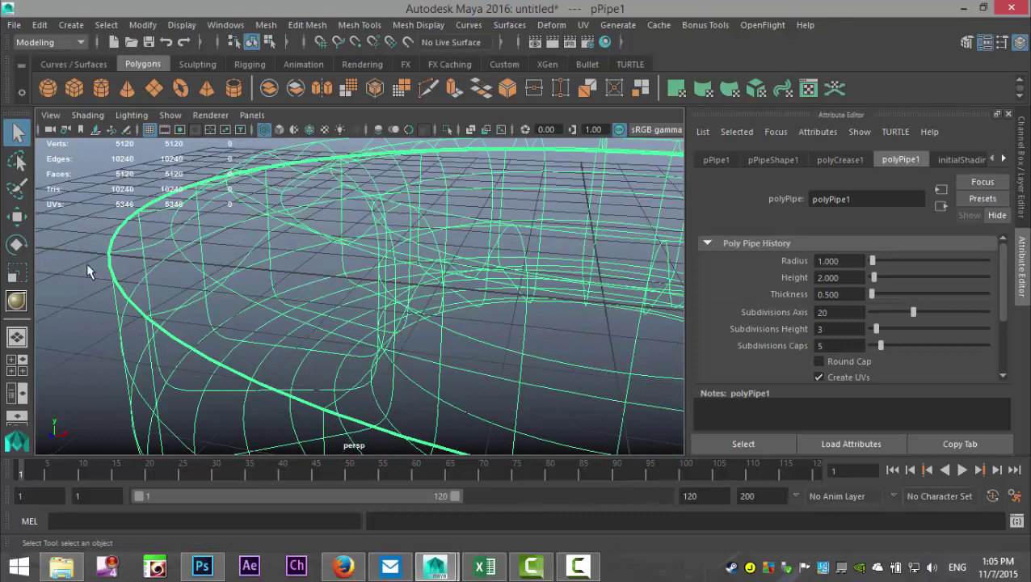
pyautogui.click(178, 25)
# Step: Turn off Display > Polygons > Crease Edges, then orbit and pan around the plain-edged wireframe pipe
pyautogui.click(176, 26)
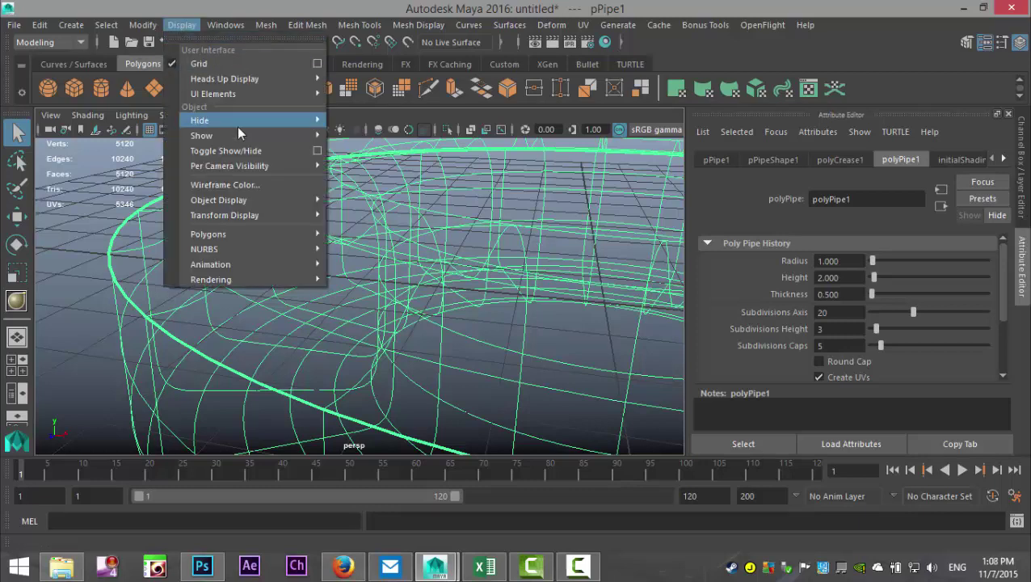
pyautogui.moveTo(282, 233)
pyautogui.moveTo(371, 254)
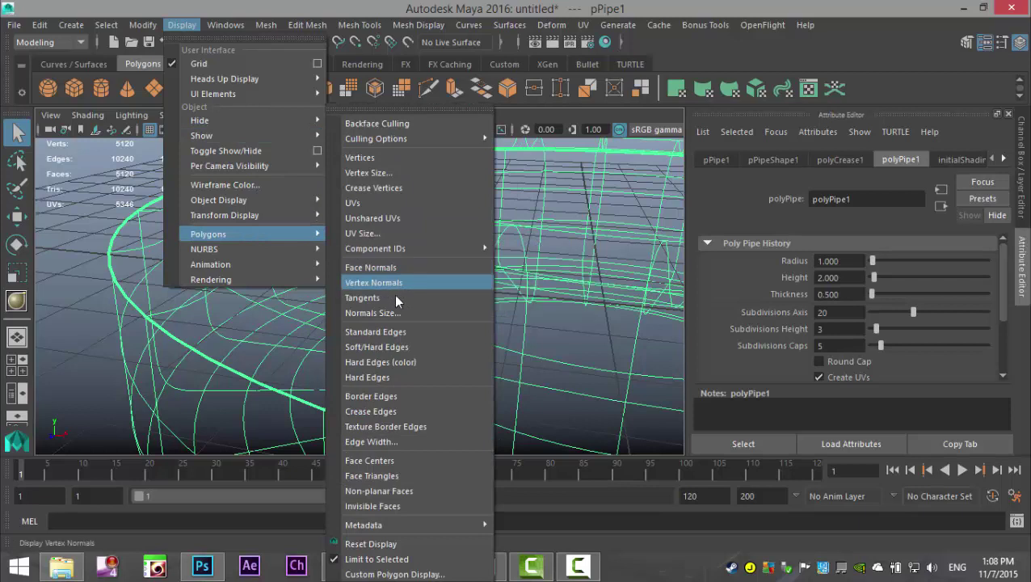
pyautogui.click(399, 411)
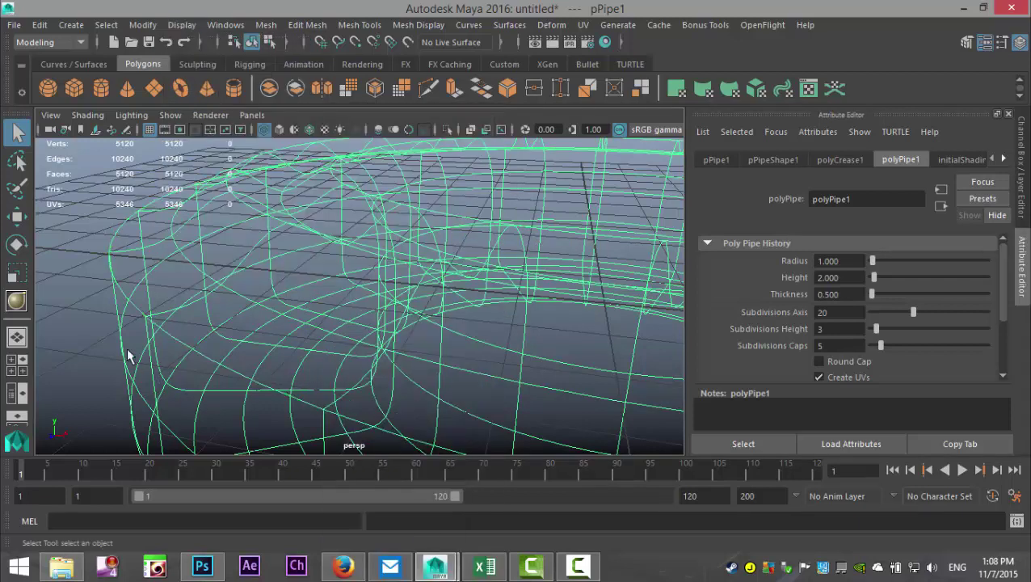
pyautogui.moveTo(131, 357)
pyautogui.keyDown('alt'); pyautogui.mouseDown()
pyautogui.moveTo(232, 368)
pyautogui.moveTo(207, 337)
pyautogui.moveTo(204, 349)
pyautogui.moveTo(226, 335)
pyautogui.moveTo(147, 345)
pyautogui.mouseUp(); pyautogui.keyUp('alt')
pyautogui.keyDown('alt'); pyautogui.moveTo(147, 345); pyautogui.dragTo(224, 327, button='middle'); pyautogui.keyUp('alt')
pyautogui.moveTo(223, 327)
pyautogui.keyDown('alt'); pyautogui.mouseDown()
pyautogui.moveTo(212, 329)
pyautogui.moveTo(244, 324)
pyautogui.moveTo(276, 338)
pyautogui.moveTo(239, 311)
pyautogui.moveTo(269, 345)
pyautogui.moveTo(237, 320)
pyautogui.moveTo(227, 340)
pyautogui.mouseUp(); pyautogui.keyUp('alt')
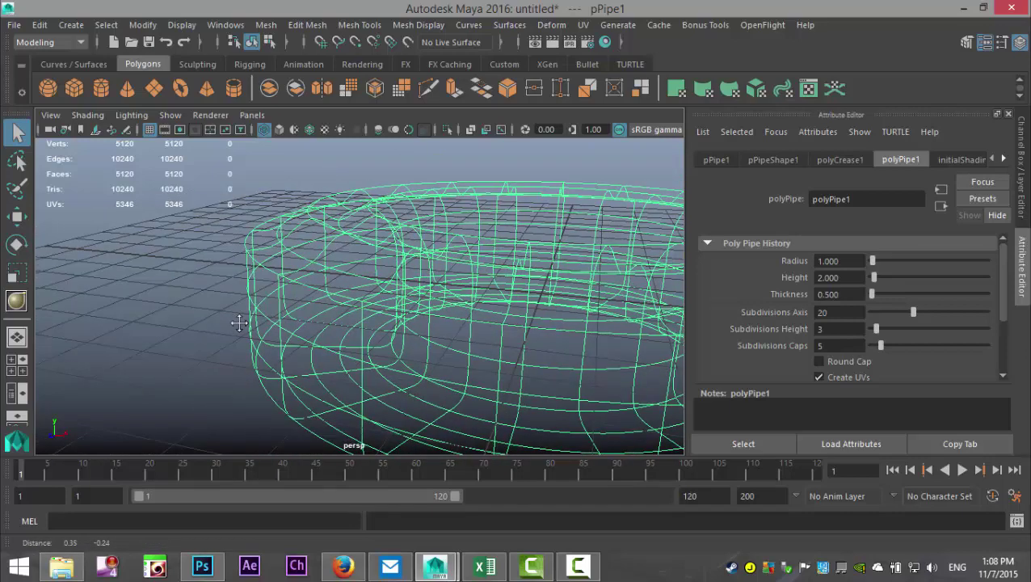